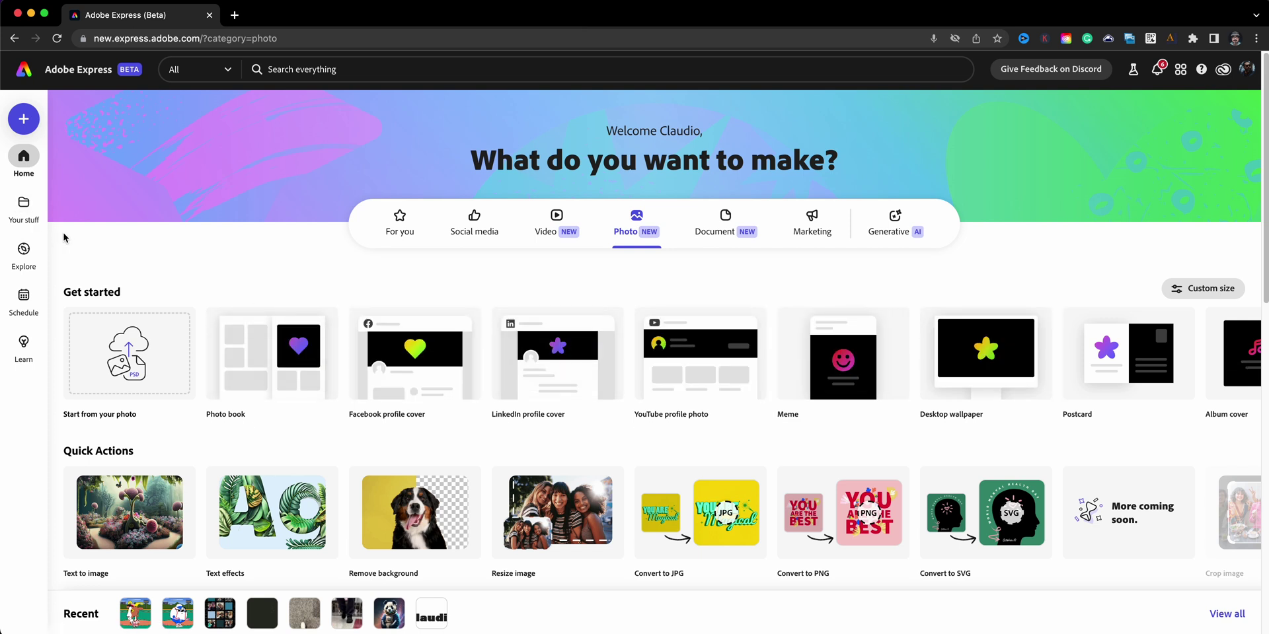
Step: Scroll down the Adobe Express home page to browse the starting options
scroll(66, 240, down, 1)
Step: Show the For you suggestions and launch the Animate from audio quick action
click(408, 226)
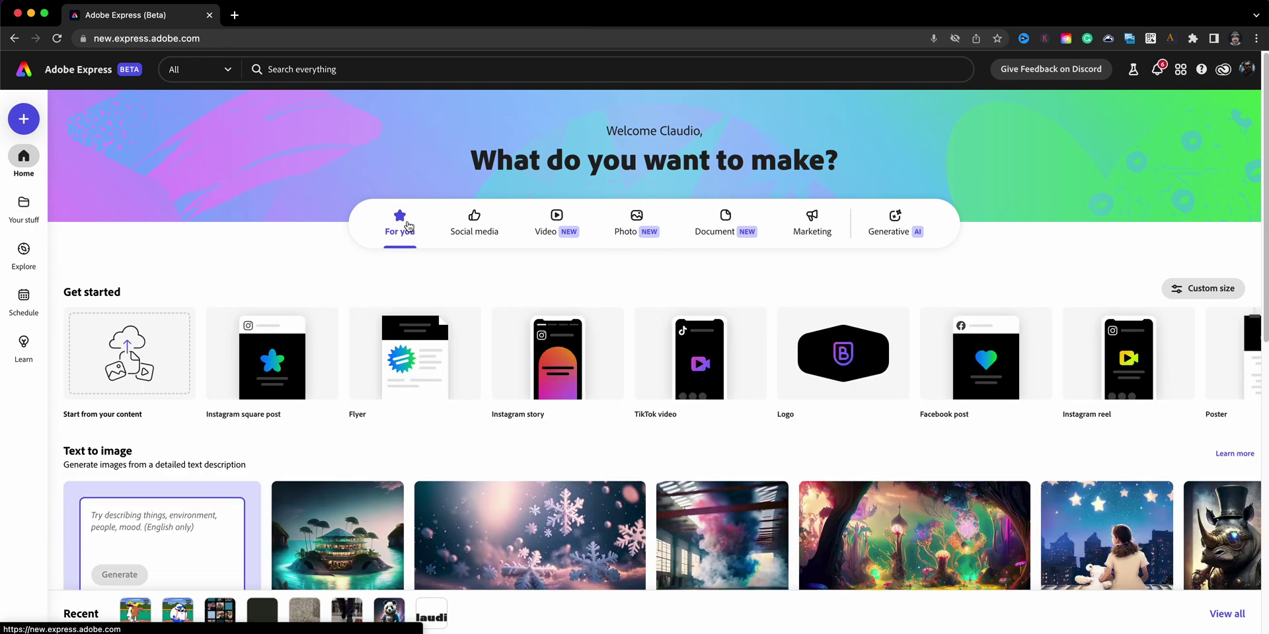
scroll(407, 229, down, 1)
scroll(406, 230, down, 10)
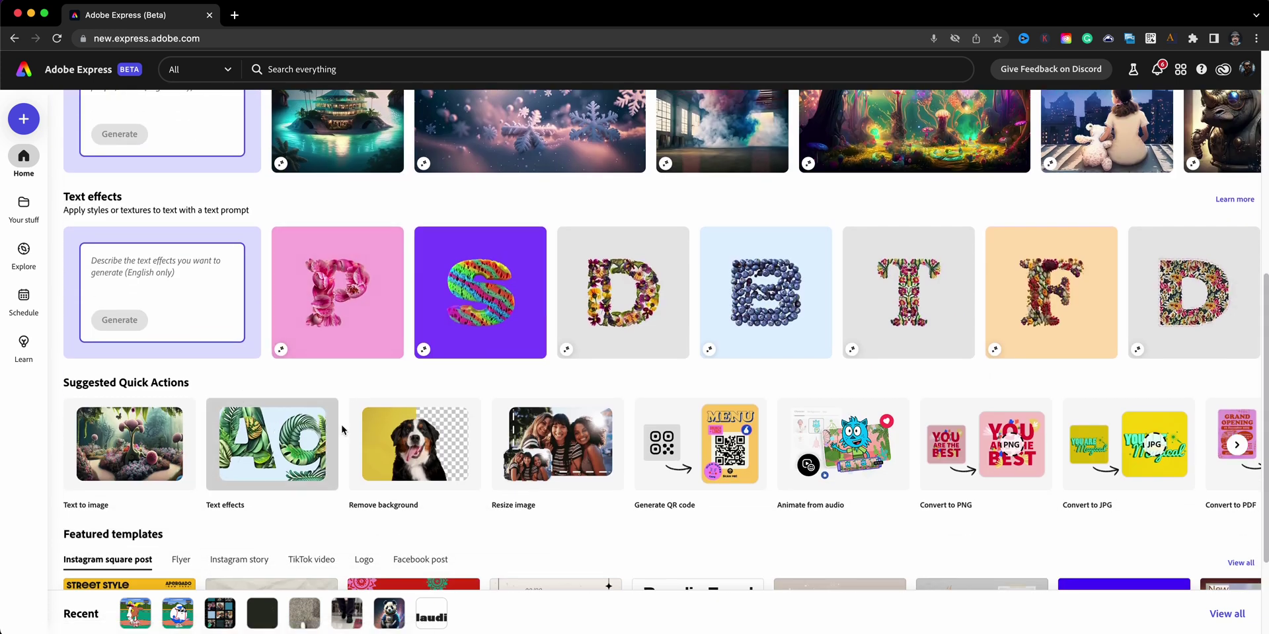
click(845, 466)
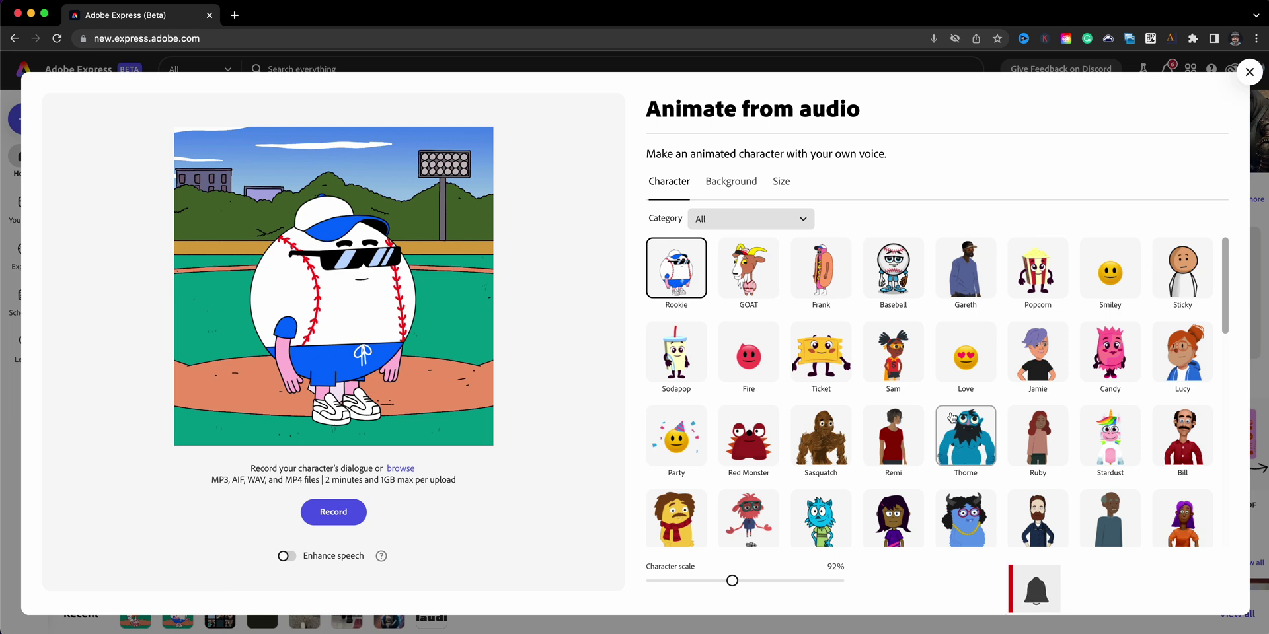
Step: Pick the Pirate from the Character grid as the animated character
scroll(951, 417, down, 5)
scroll(952, 417, down, 5)
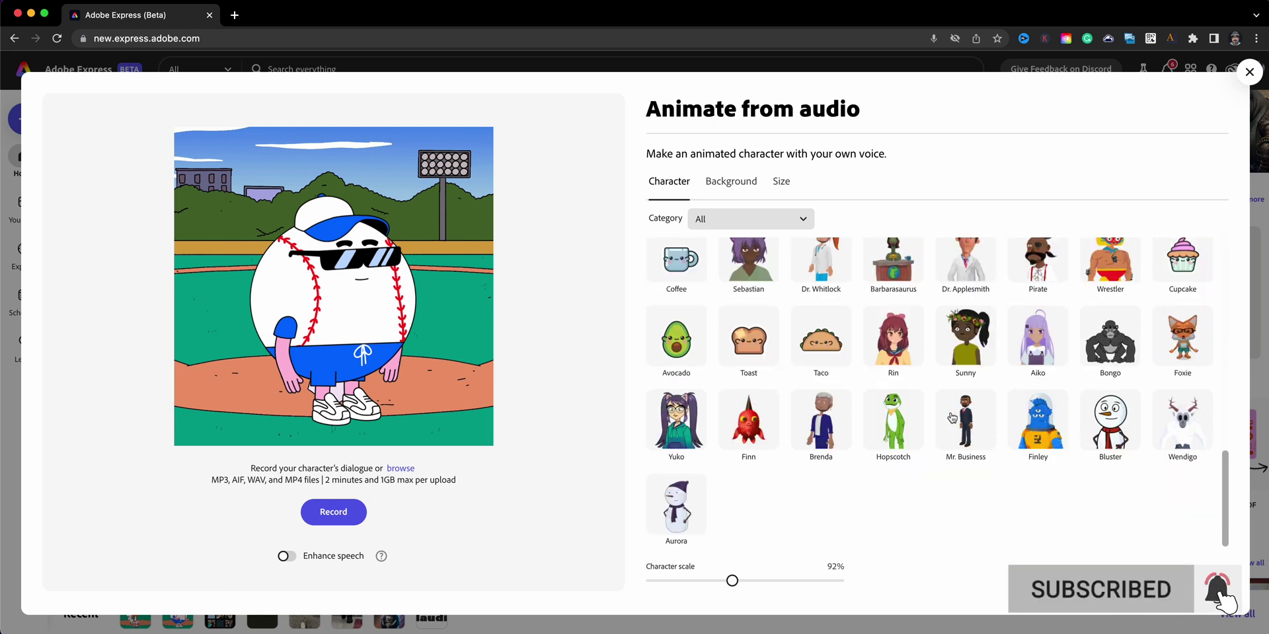
scroll(923, 483, up, 1)
scroll(923, 483, up, 15)
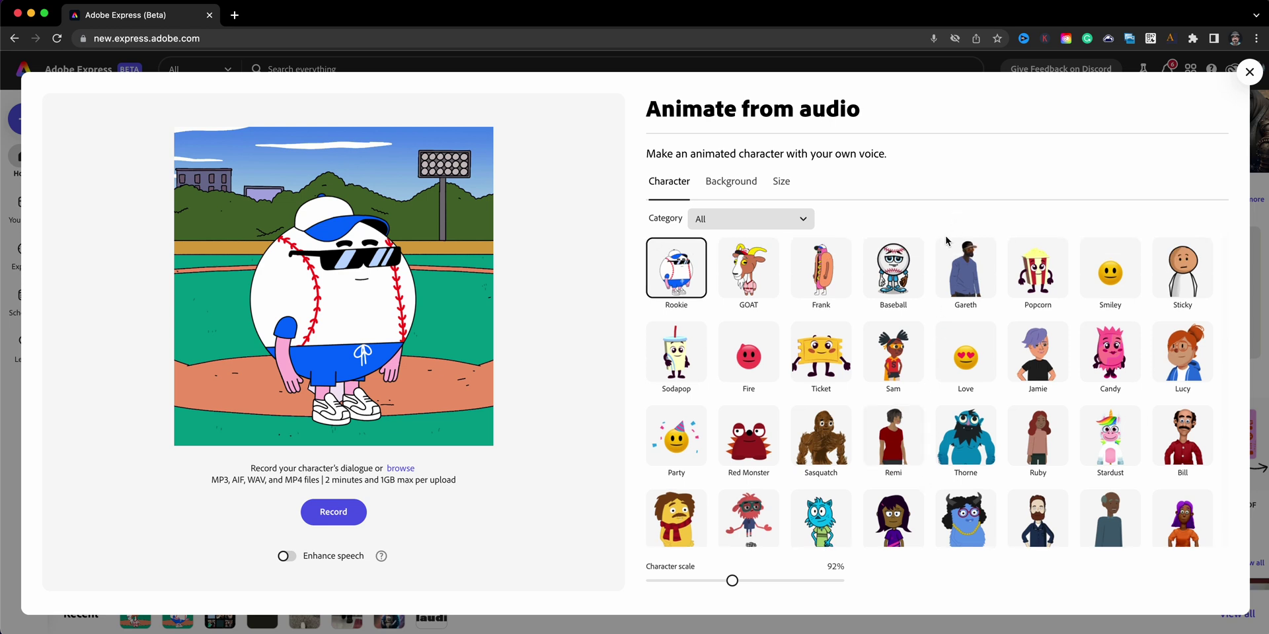
scroll(836, 308, down, 1)
scroll(835, 309, down, 5)
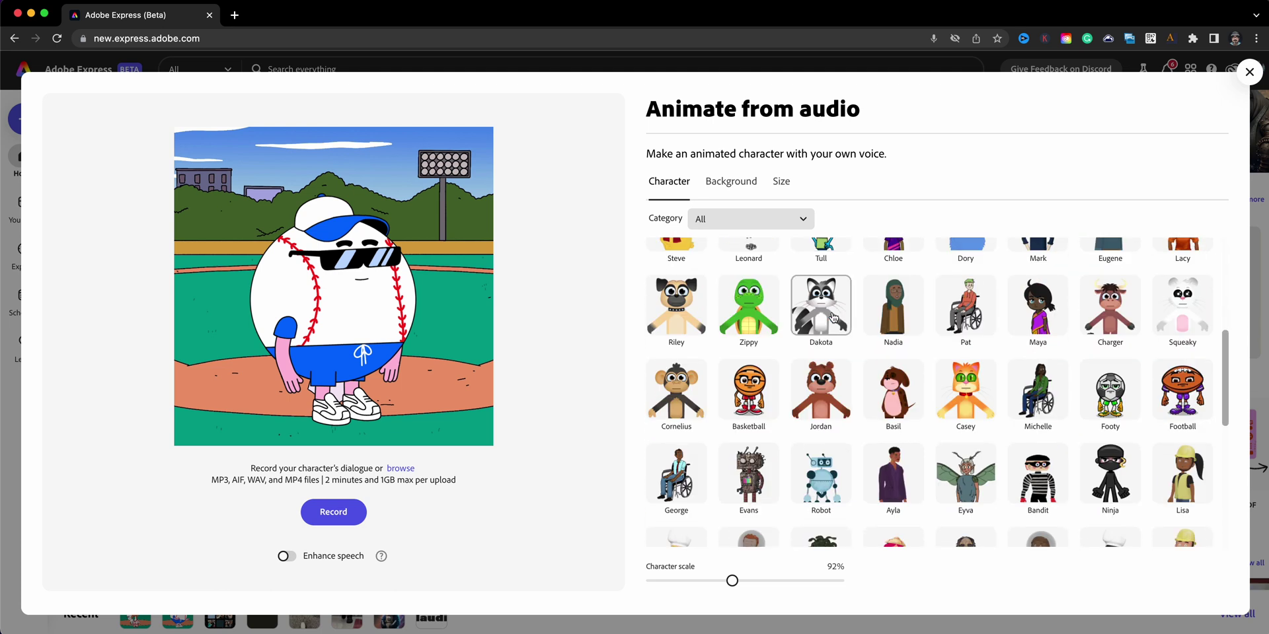
scroll(834, 317, down, 2)
scroll(833, 318, down, 4)
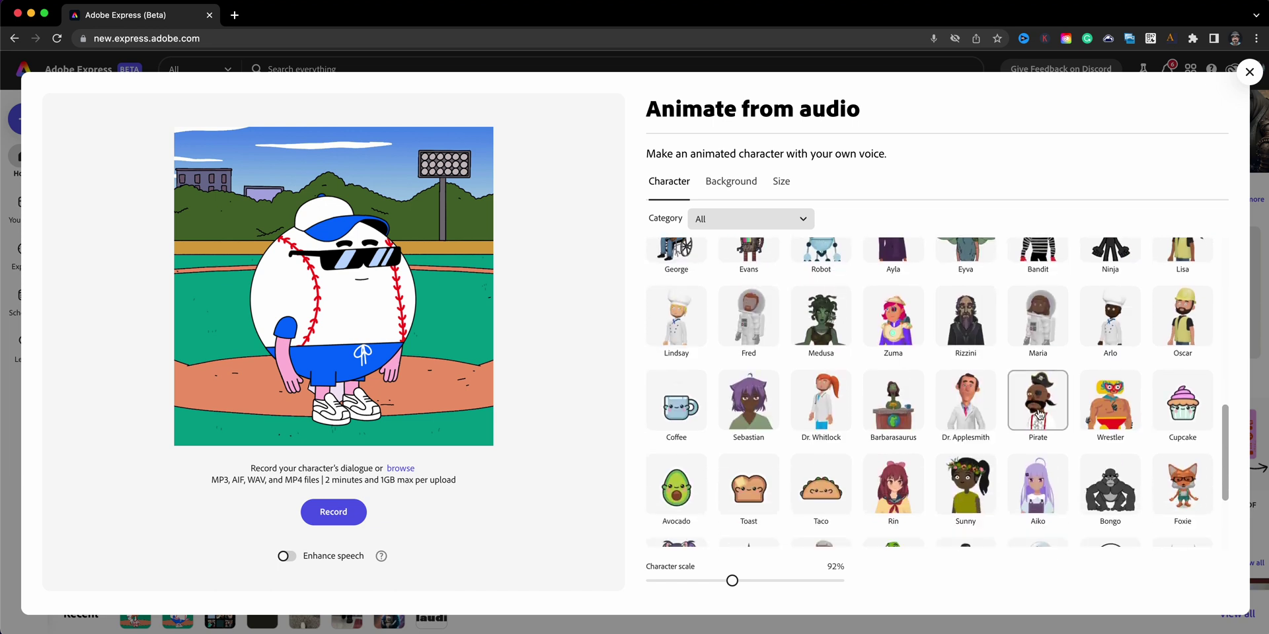
click(1040, 415)
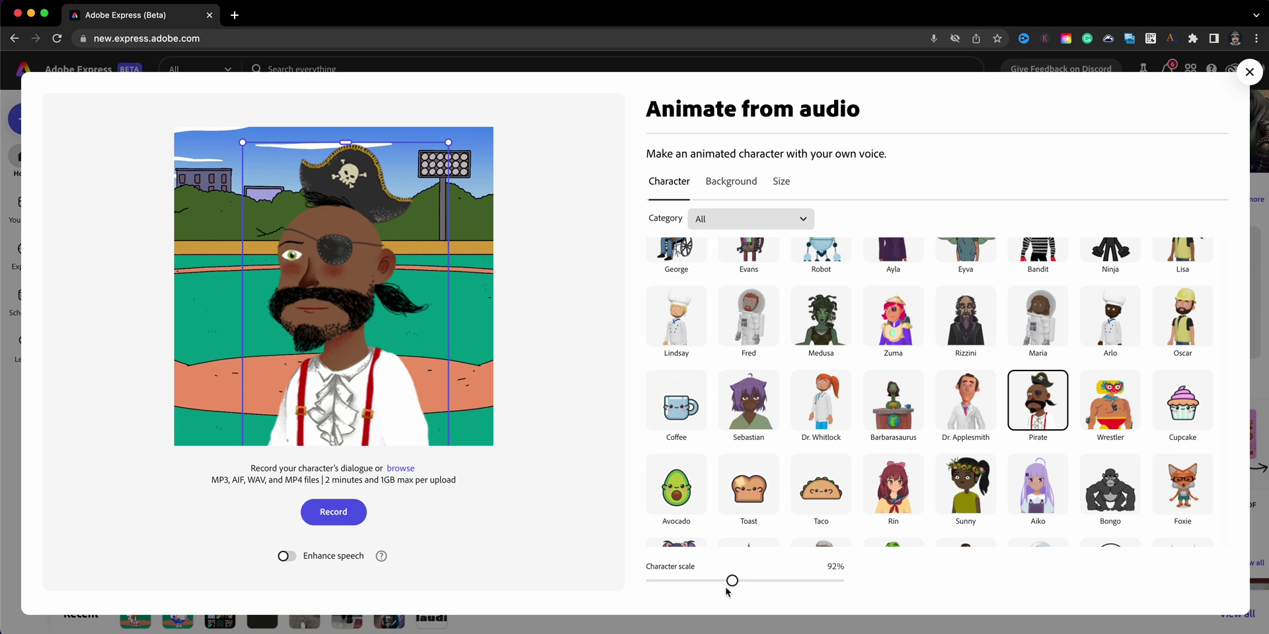
Step: Shrink the pirate's scale to 39%, then enlarge him within the scene
drag(731, 582, 667, 580)
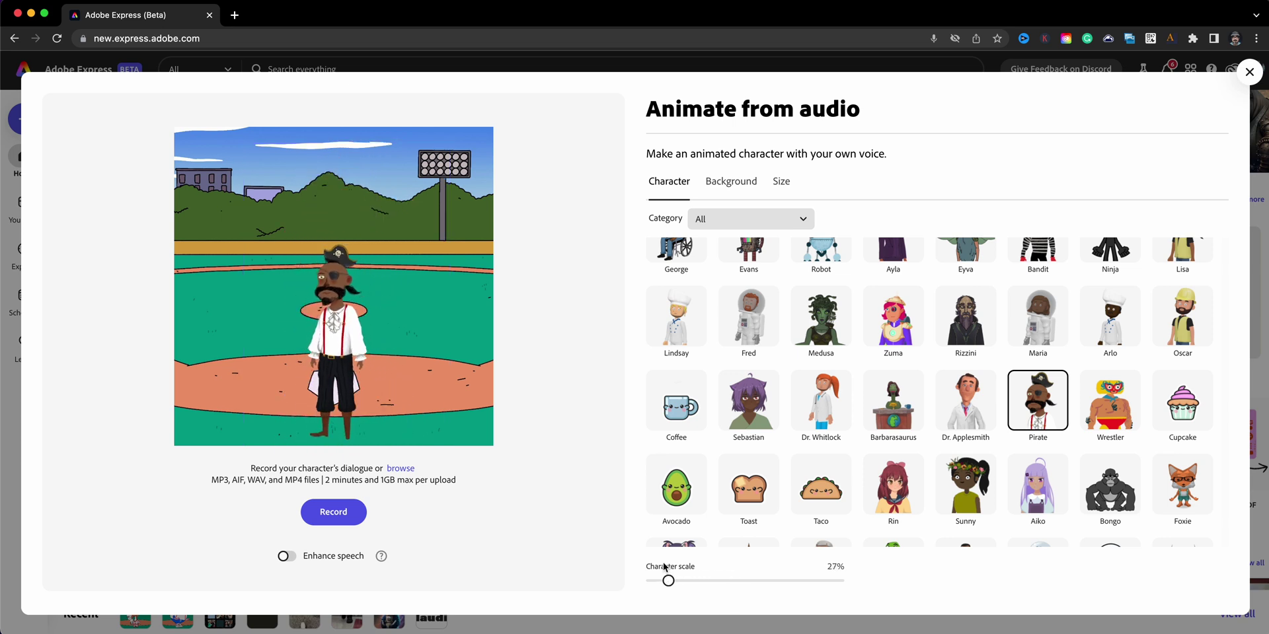
click(331, 339)
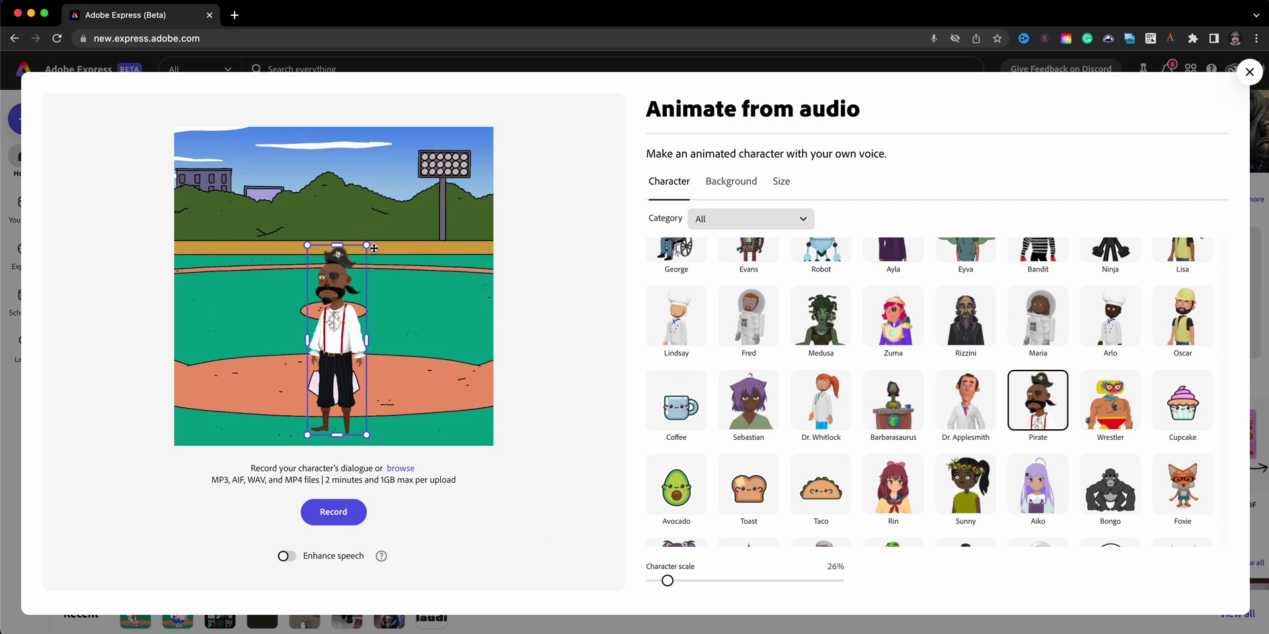
drag(369, 246, 395, 156)
Step: Set the Treasure ship-on-beach scene as the pirate's background
click(730, 187)
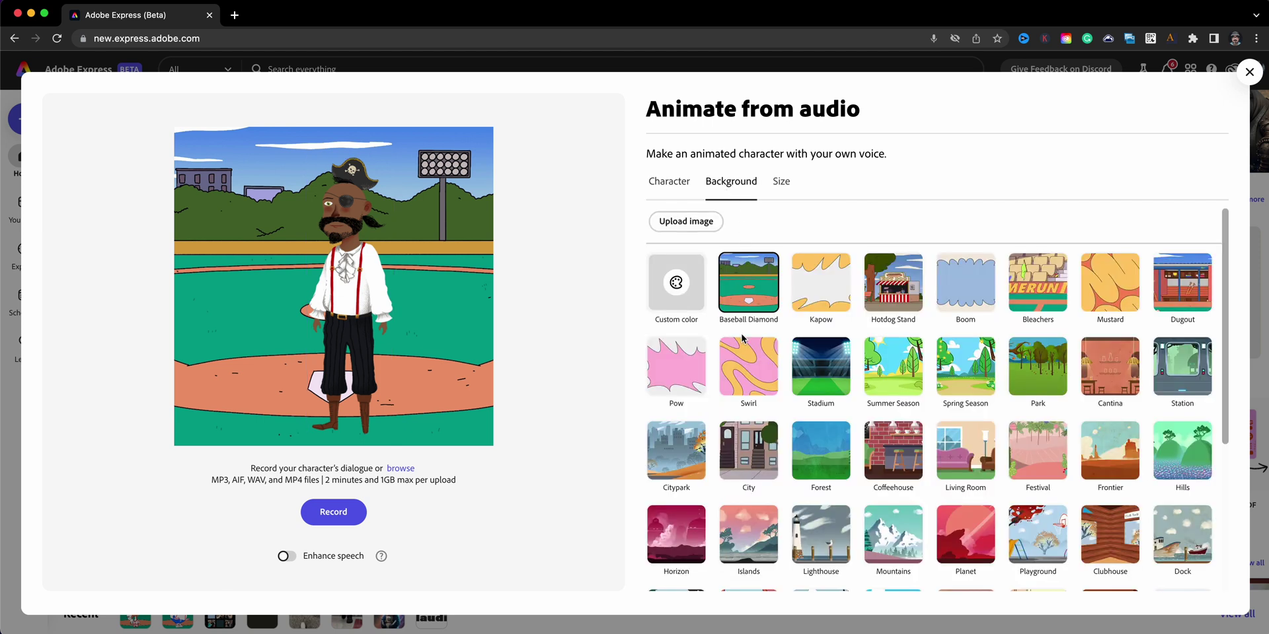
scroll(741, 343, down, 1)
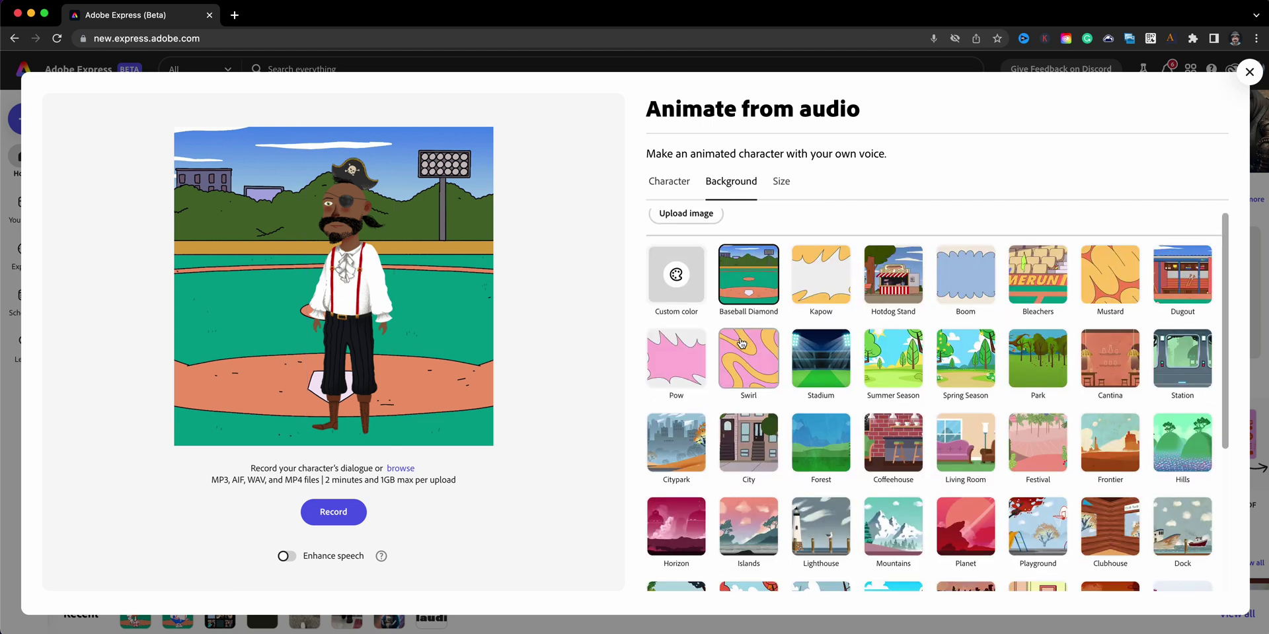
scroll(741, 353, down, 3)
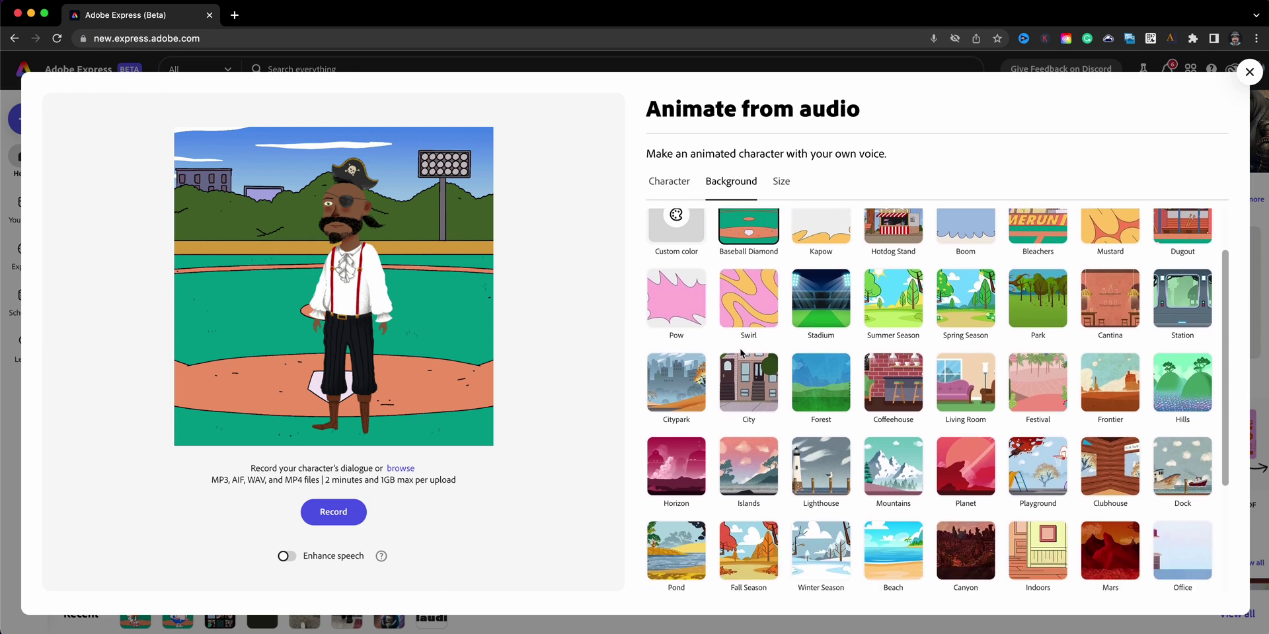
scroll(742, 354, down, 4)
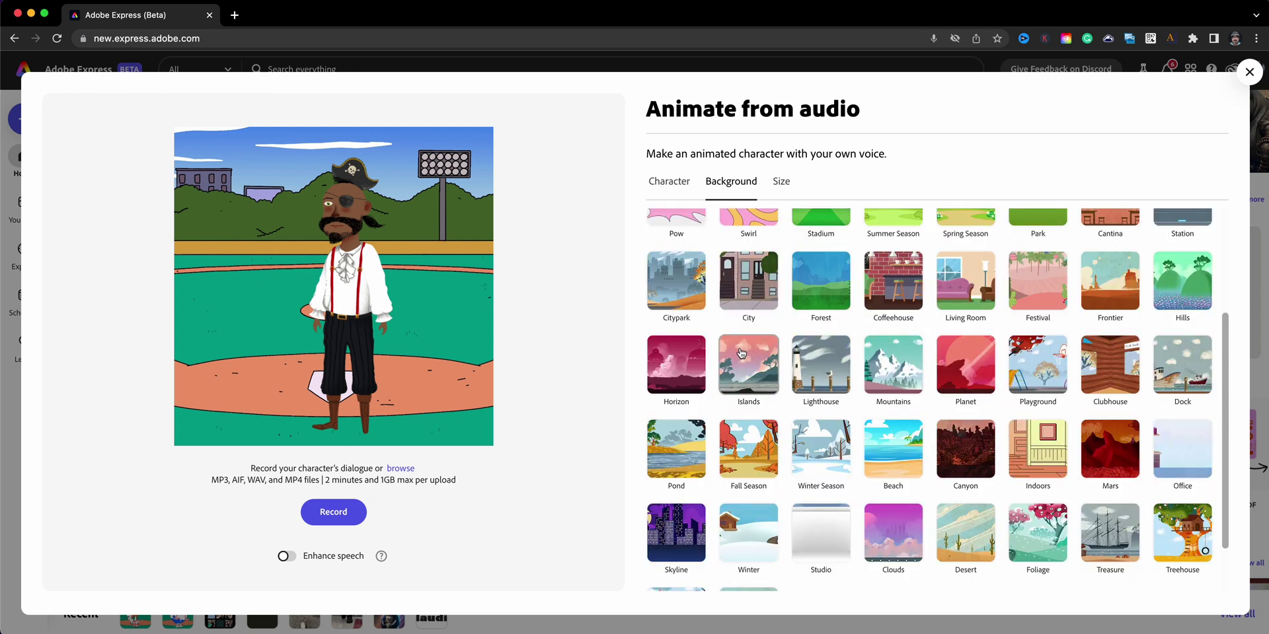
scroll(742, 359, down, 1)
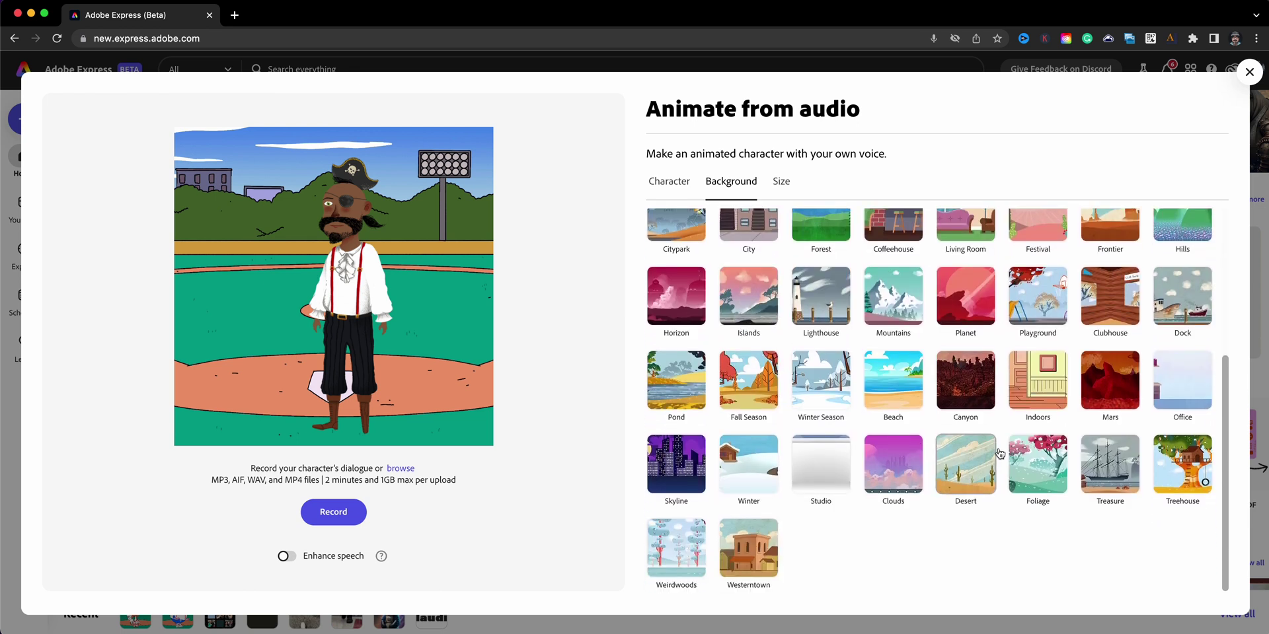
click(1109, 484)
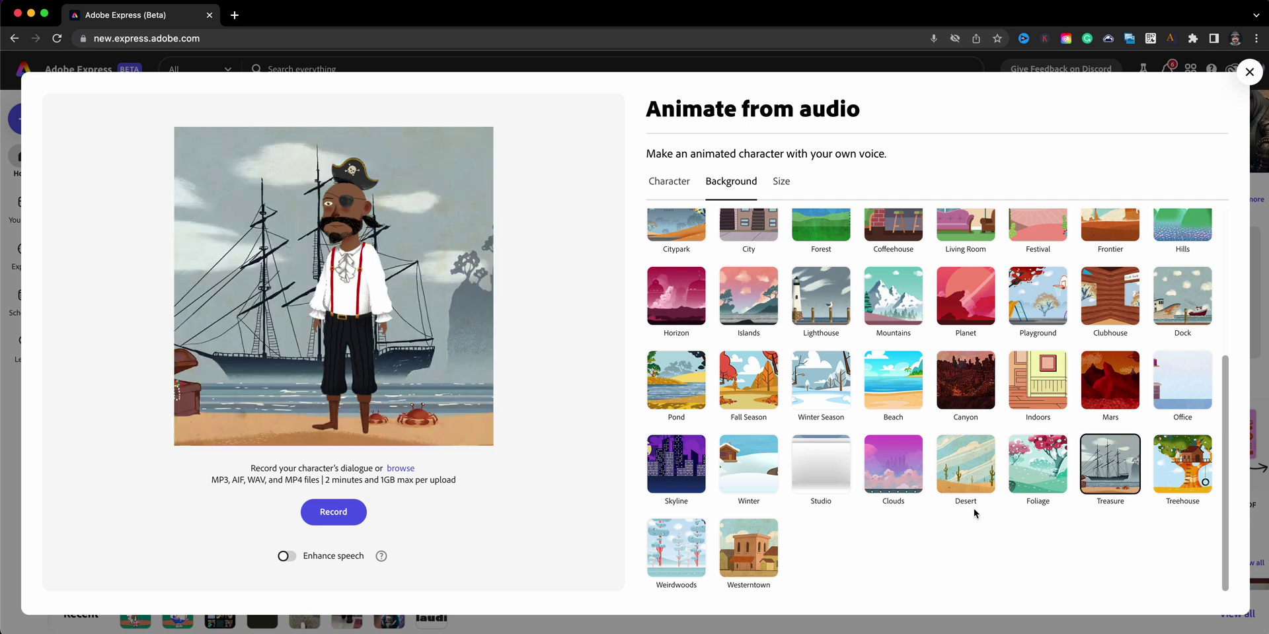
scroll(884, 513, up, 6)
scroll(886, 516, up, 2)
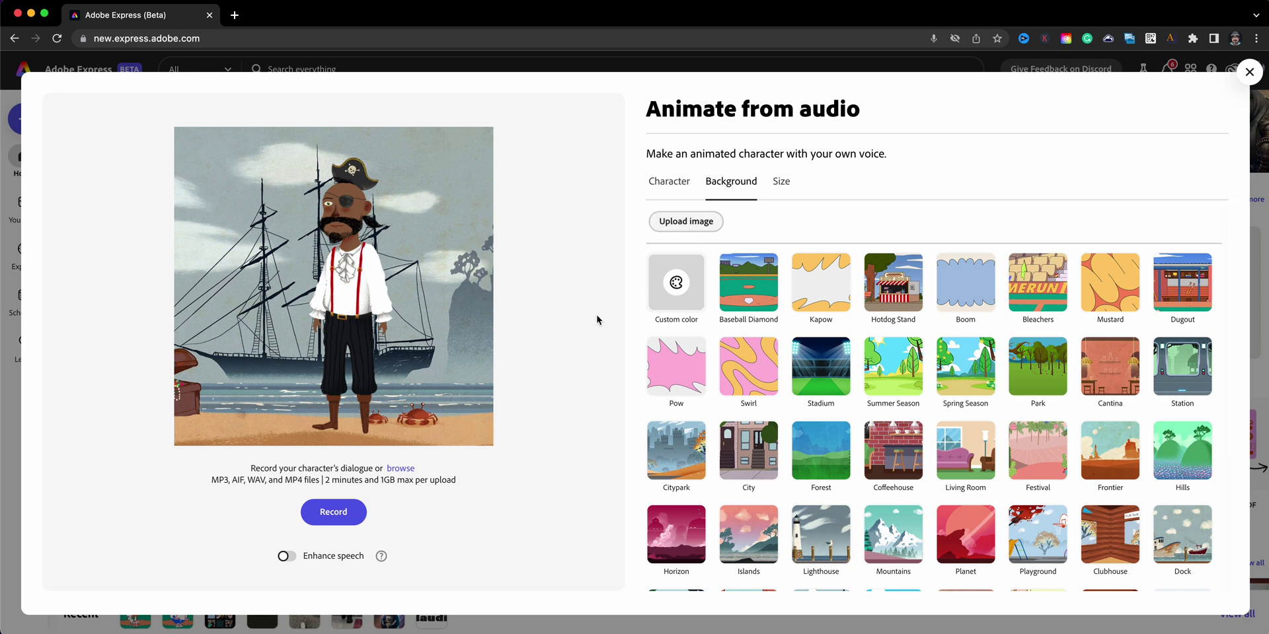
Step: Switch the output size to Custom under Resize for
click(791, 184)
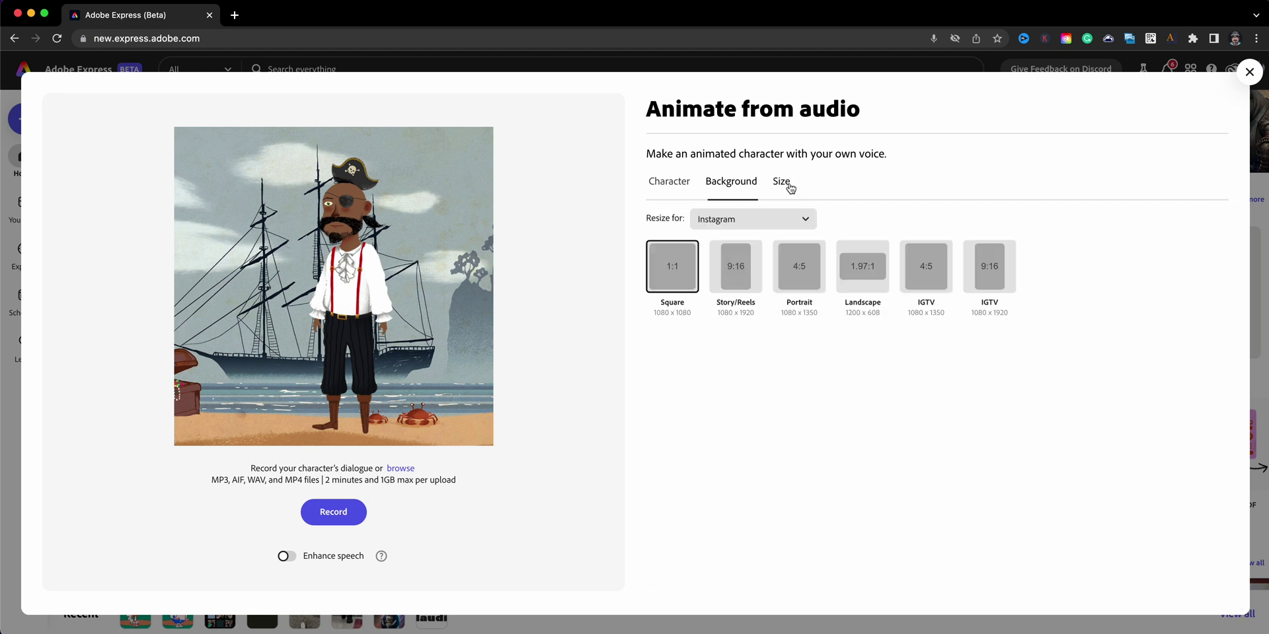
click(740, 225)
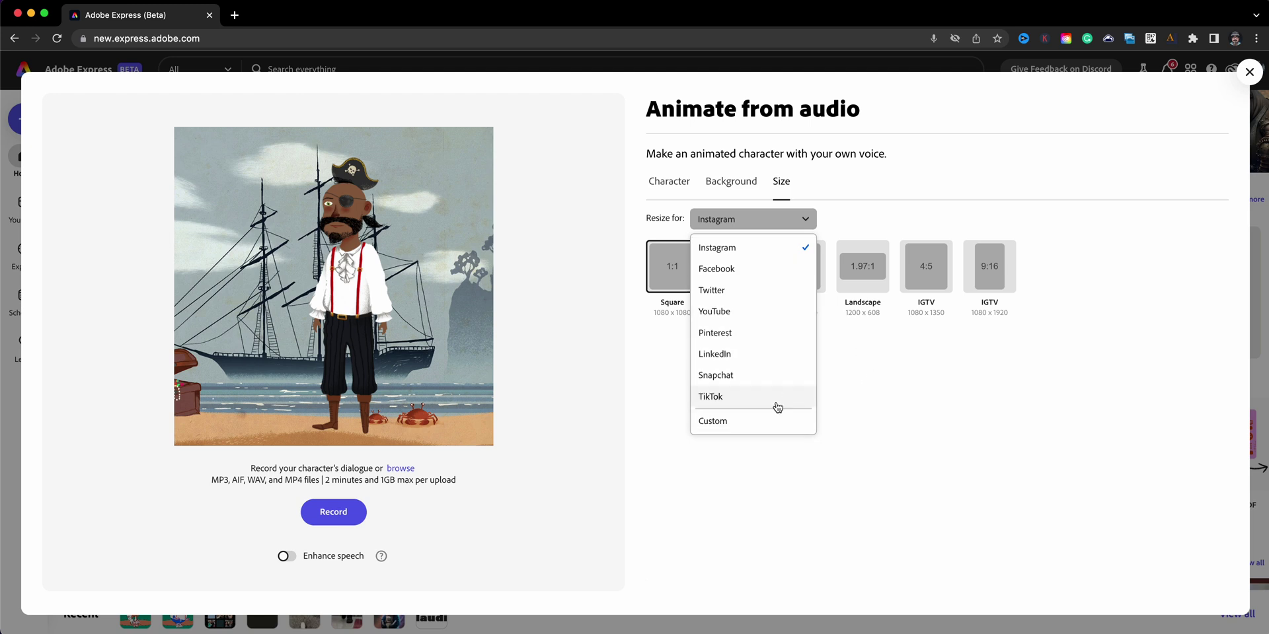
click(758, 426)
Step: Unlink the aspect ratio and enter Width 1920 and Height 1080 px
drag(697, 268, 649, 254)
text(1920)
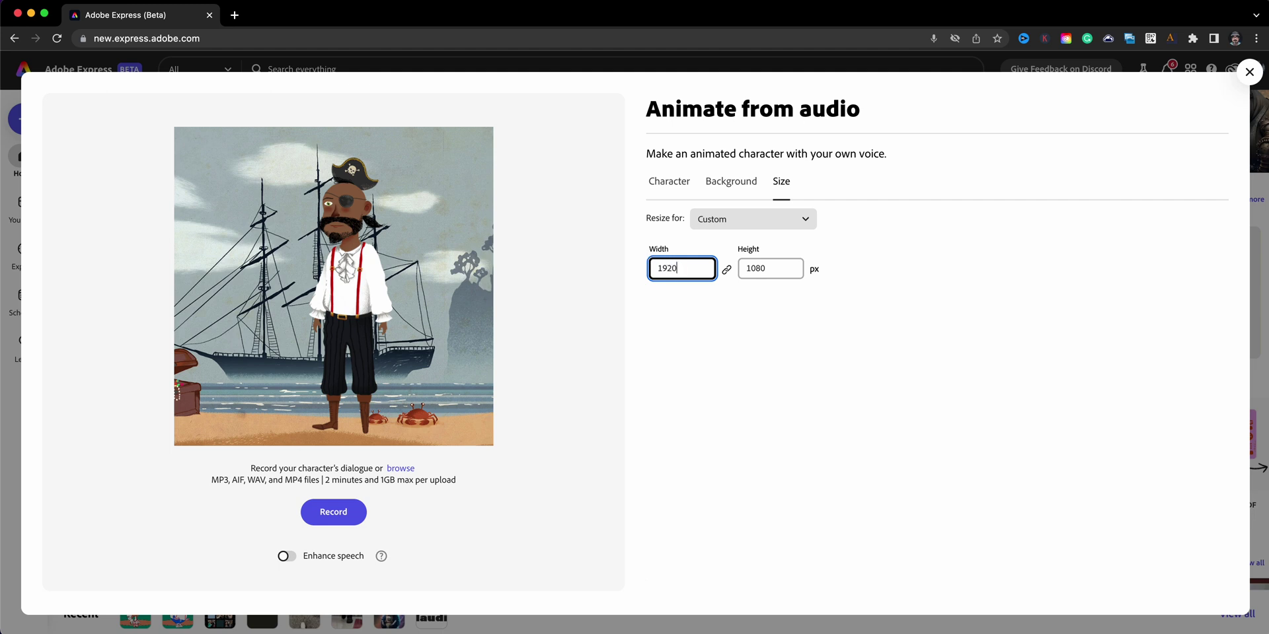
key(Tab)
text(1080)
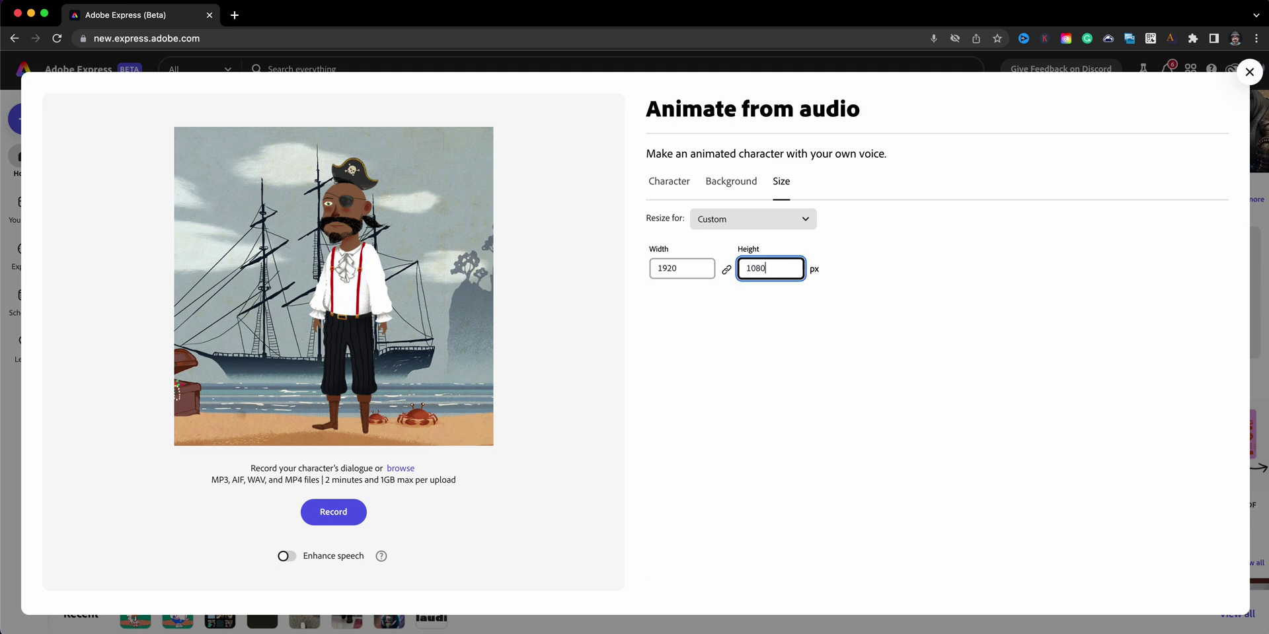
click(943, 353)
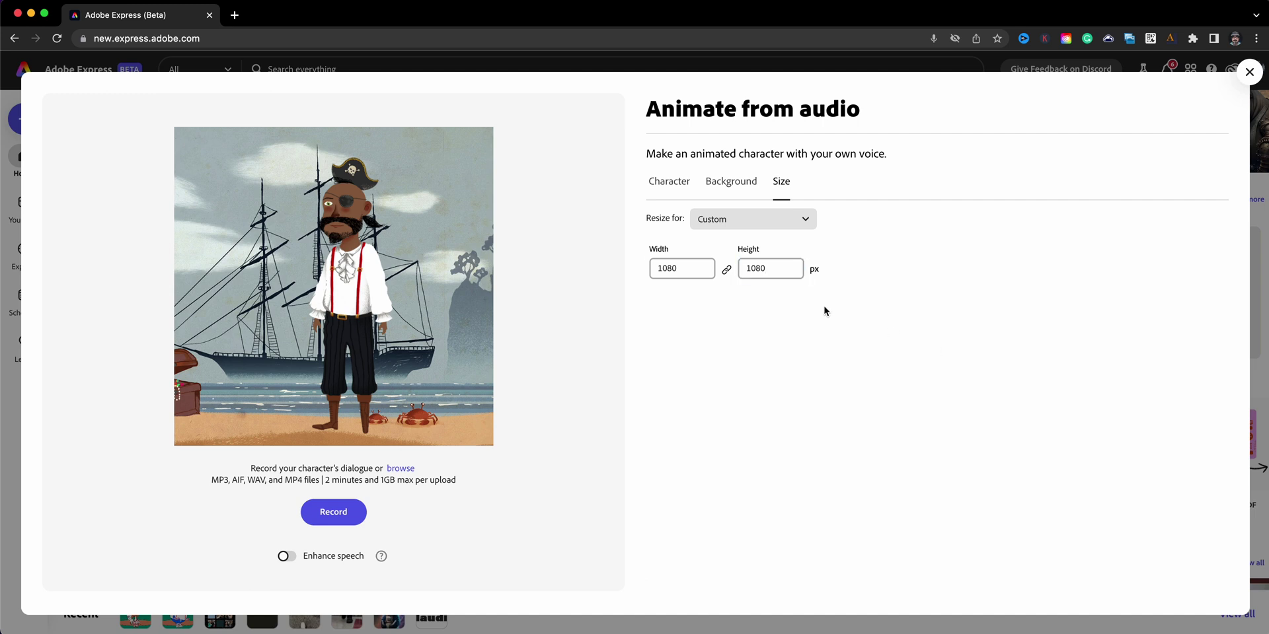
double_click(697, 267)
text(192)
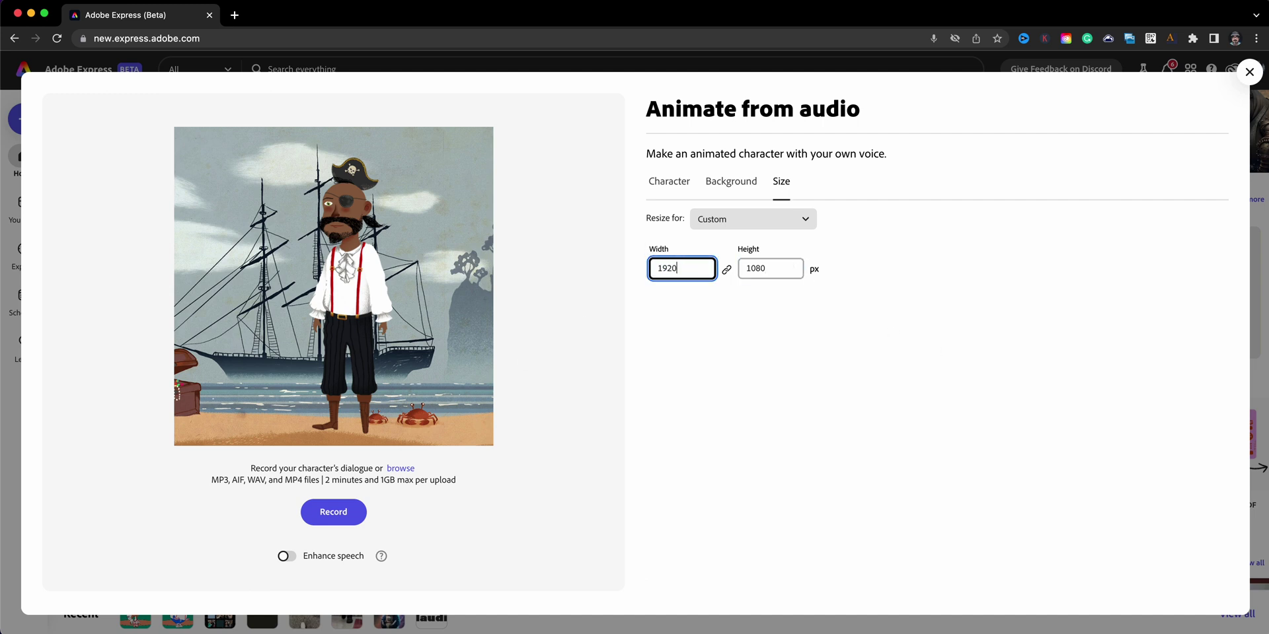
text(0)
key(Tab)
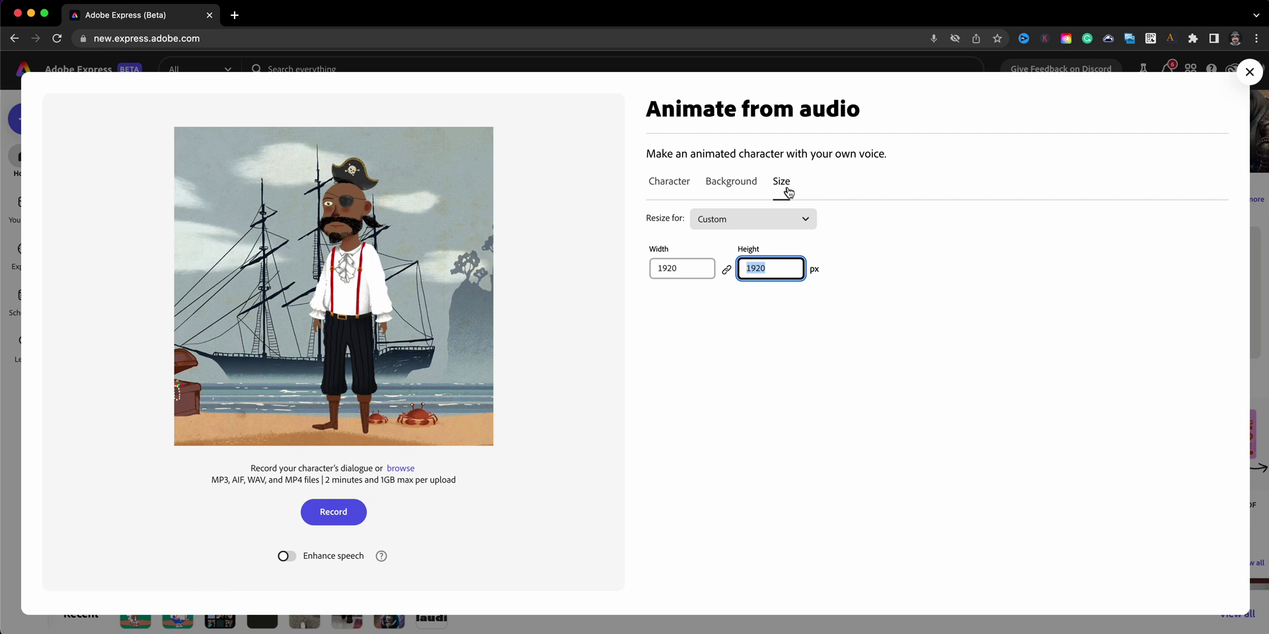
click(727, 271)
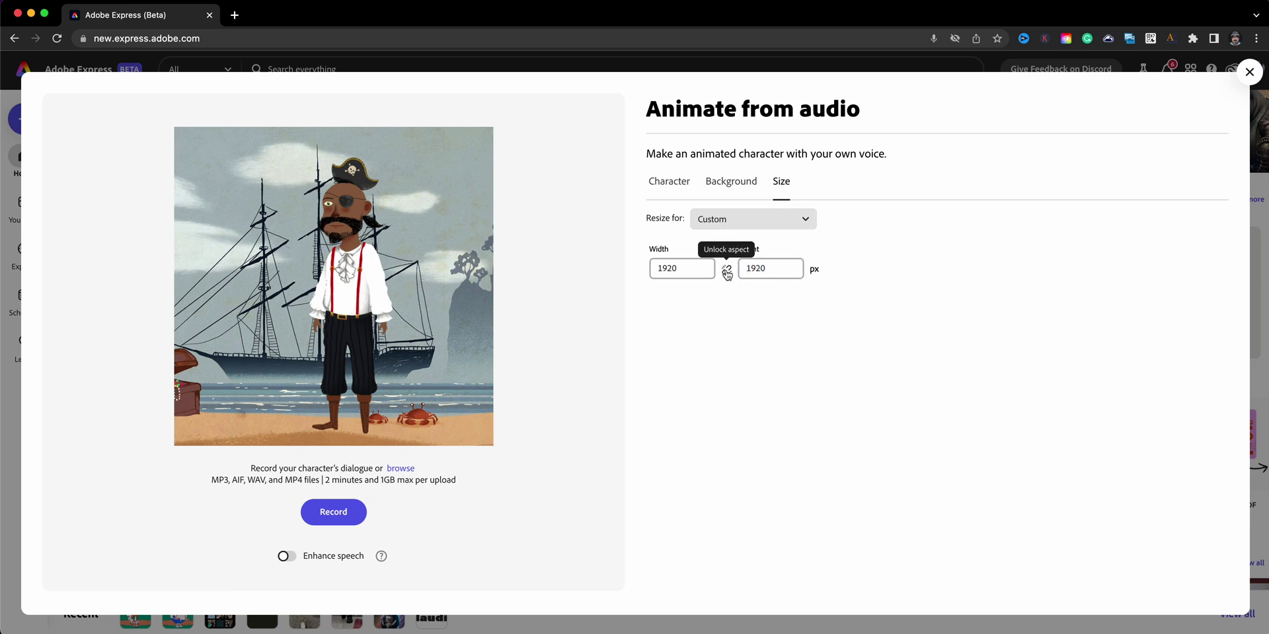
drag(777, 269, 749, 264)
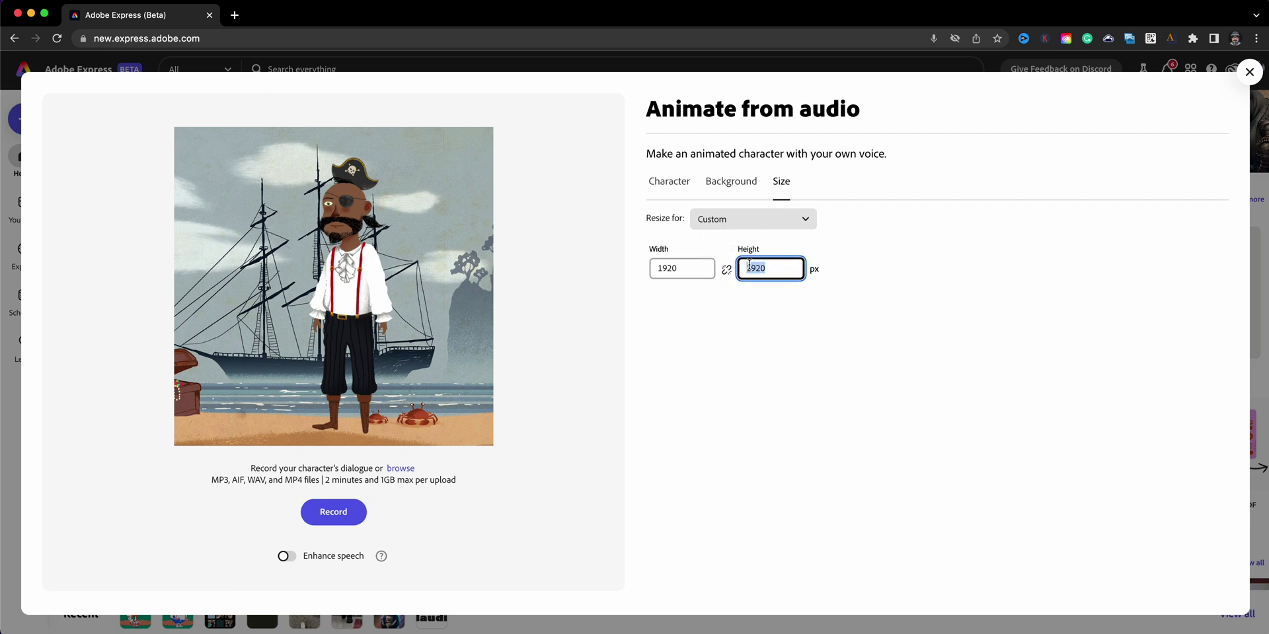
text(1080)
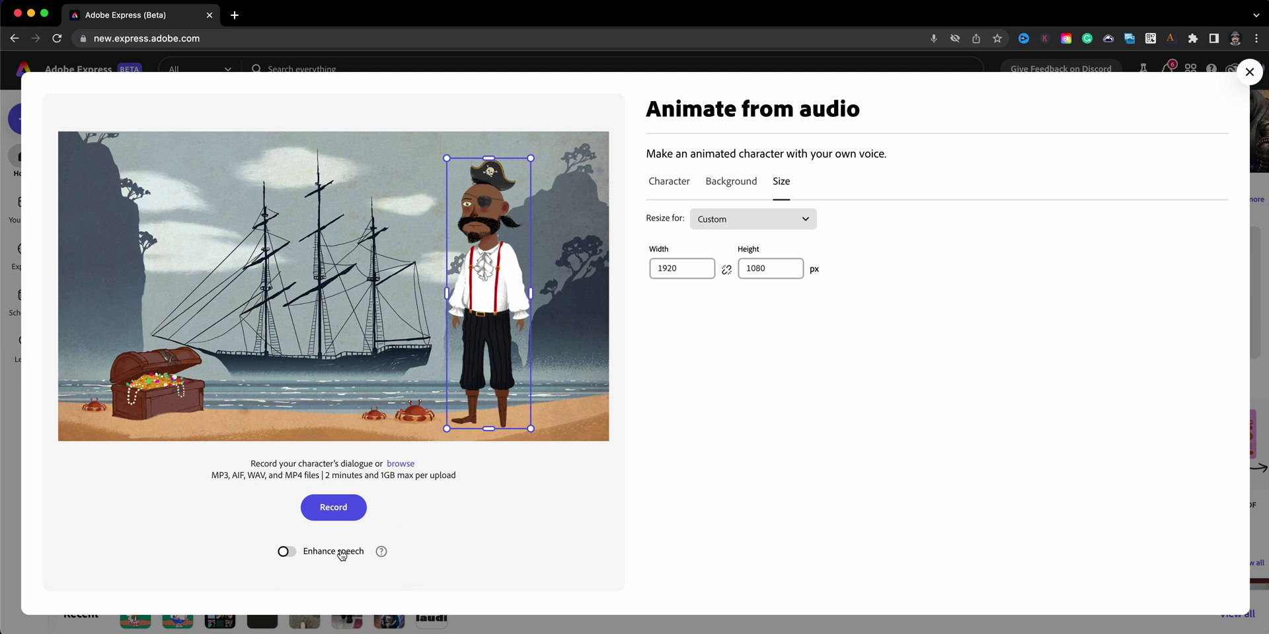
Step: Check the 1920 × 1080 pirate scene on the Treasure beach before recording
mouse_move(380, 555)
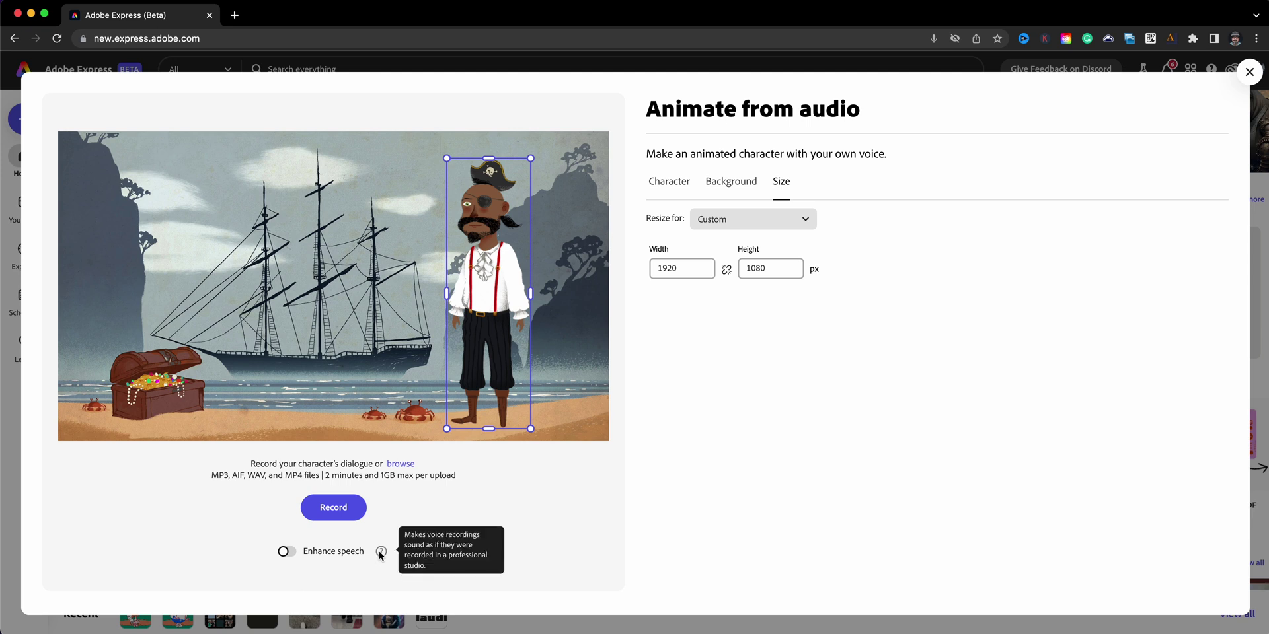
Step: Record the pirate's spoken dialogue and stop to generate the lip-sync animation
click(328, 508)
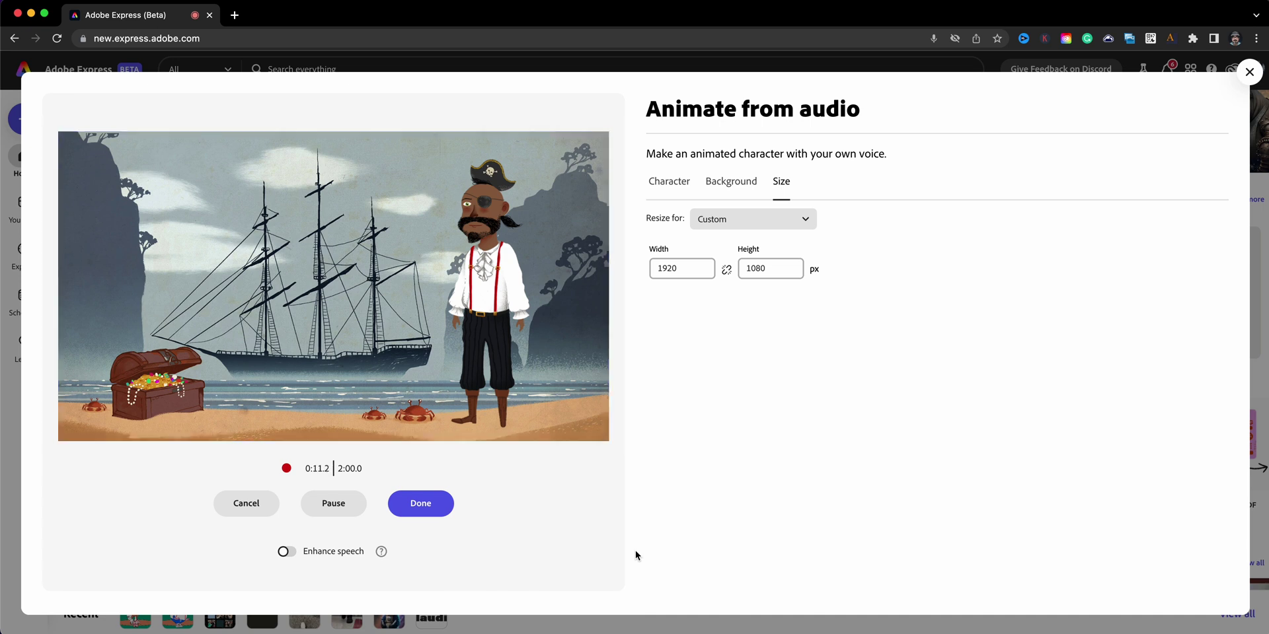
click(417, 511)
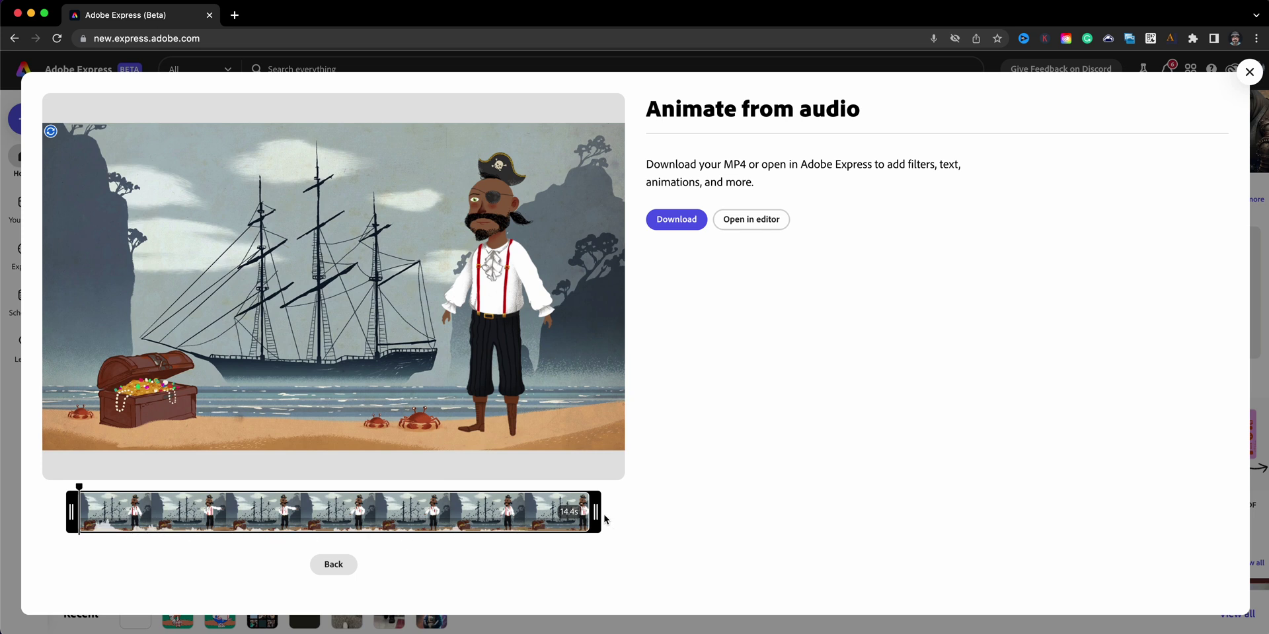
Step: Trim a little off the animation's end, play it back, and open it in the editor
mouse_move(595, 512)
mouse_down()
mouse_move(564, 511)
mouse_move(590, 511)
mouse_up()
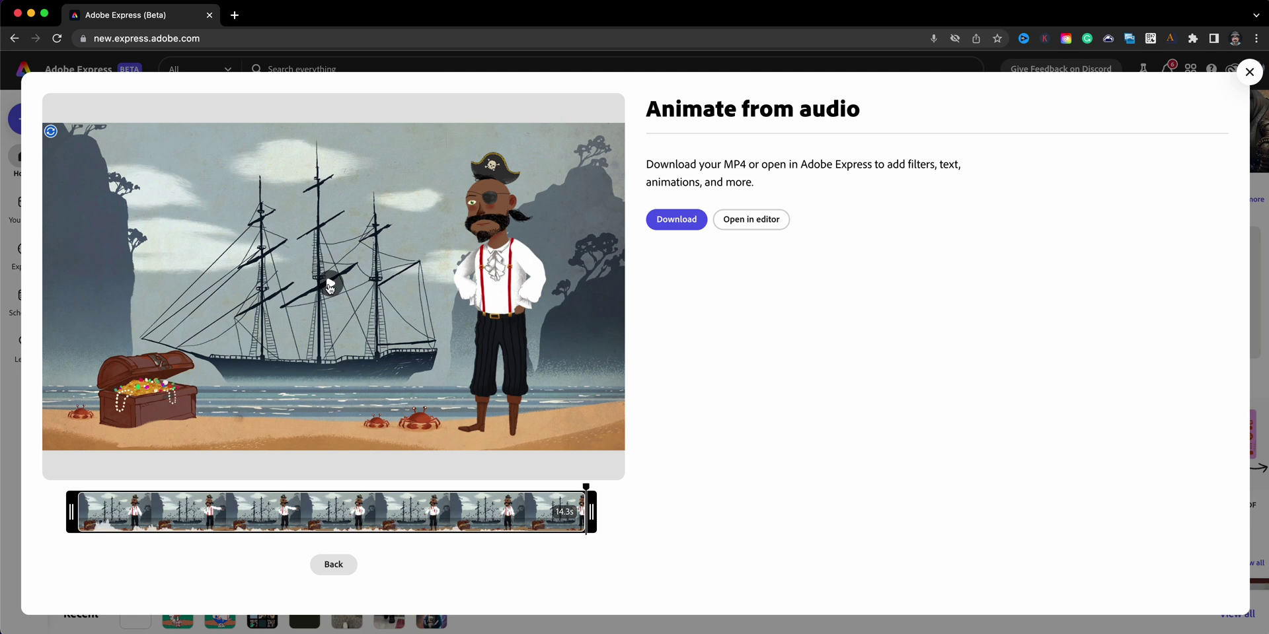
click(329, 286)
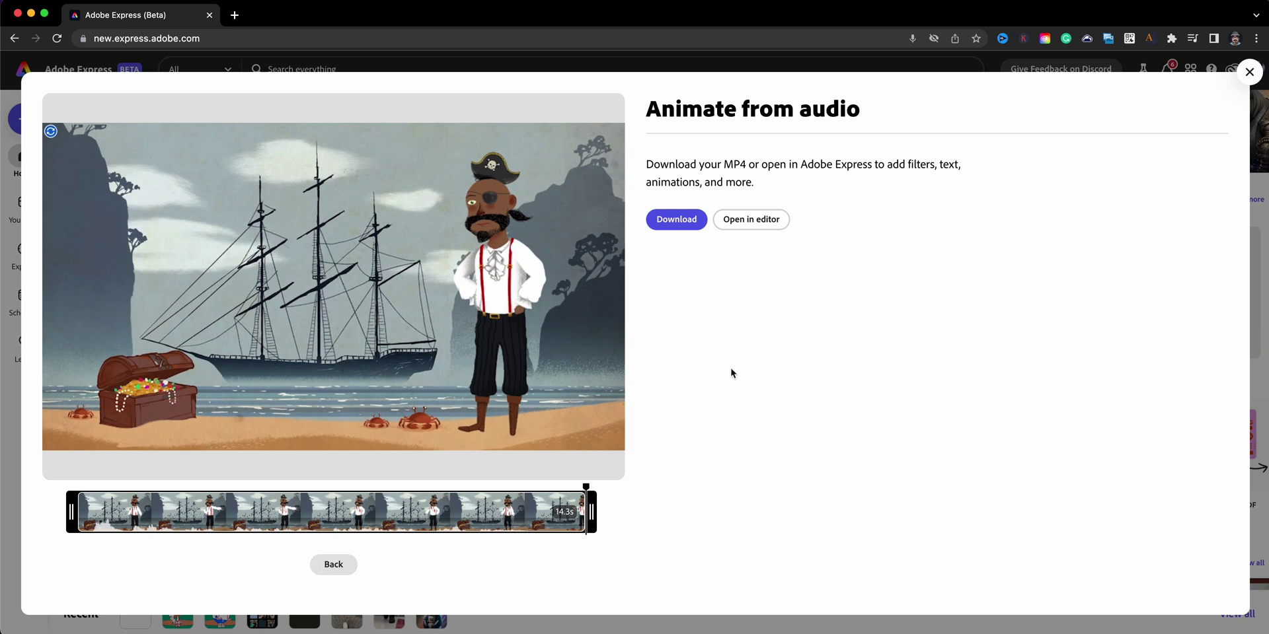
click(738, 220)
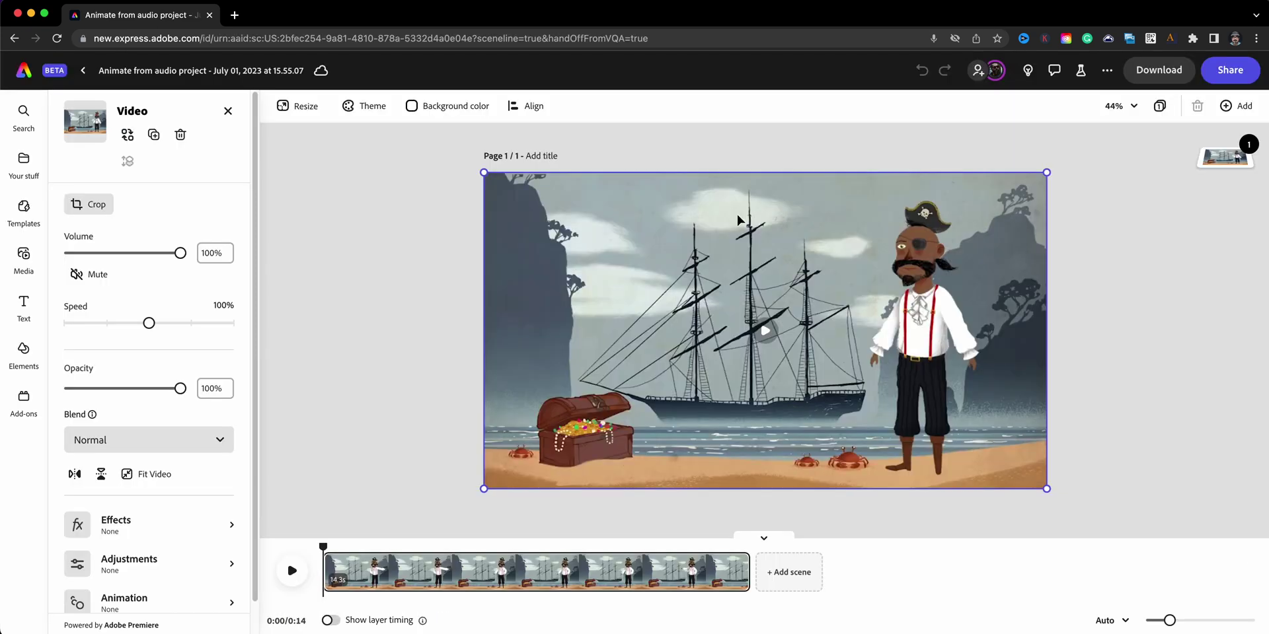
Step: Rename the project to 'ANIMATE-FROM-AUDIO' and turn on per-layer timing in the timeline
click(287, 67)
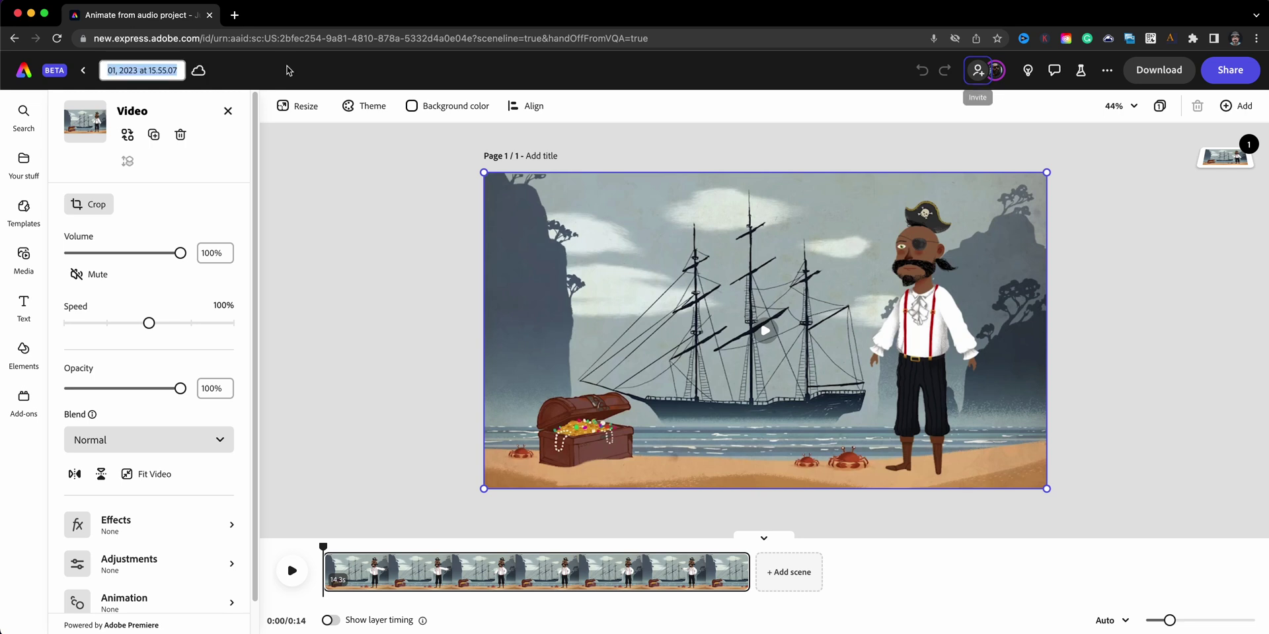
text(ANIMAT)
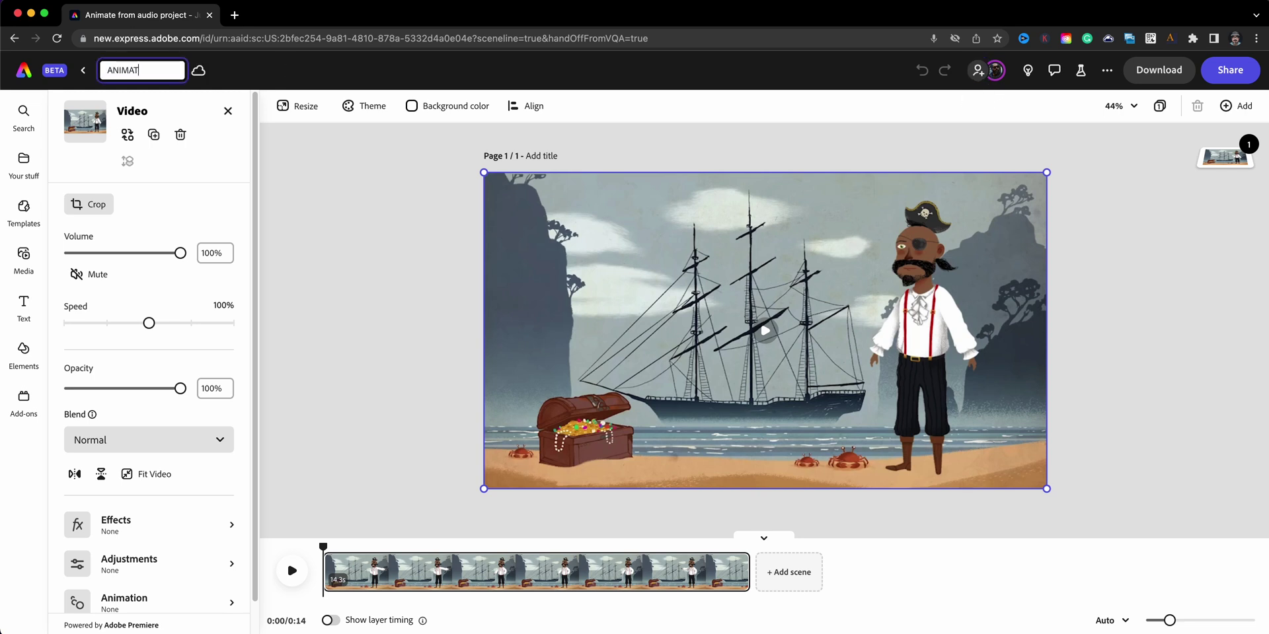
text(E-FROM-)
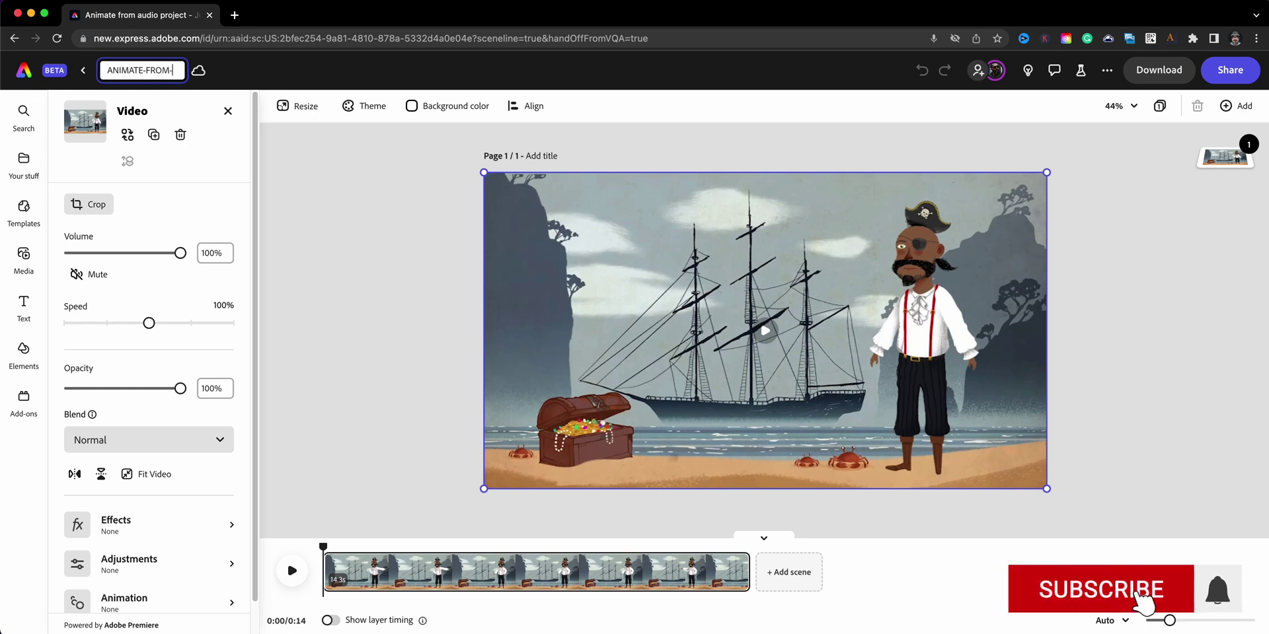
text(AUDIO)
key(Return)
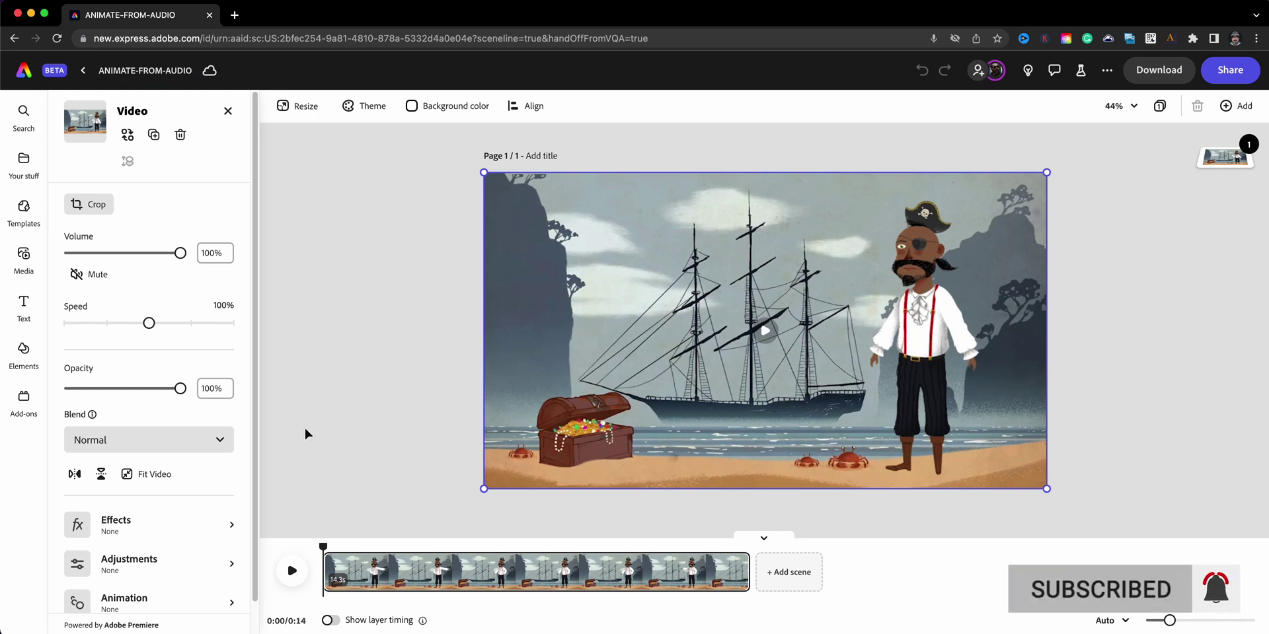
mouse_move(323, 547)
mouse_down()
mouse_move(436, 567)
mouse_move(699, 558)
mouse_move(339, 560)
mouse_up()
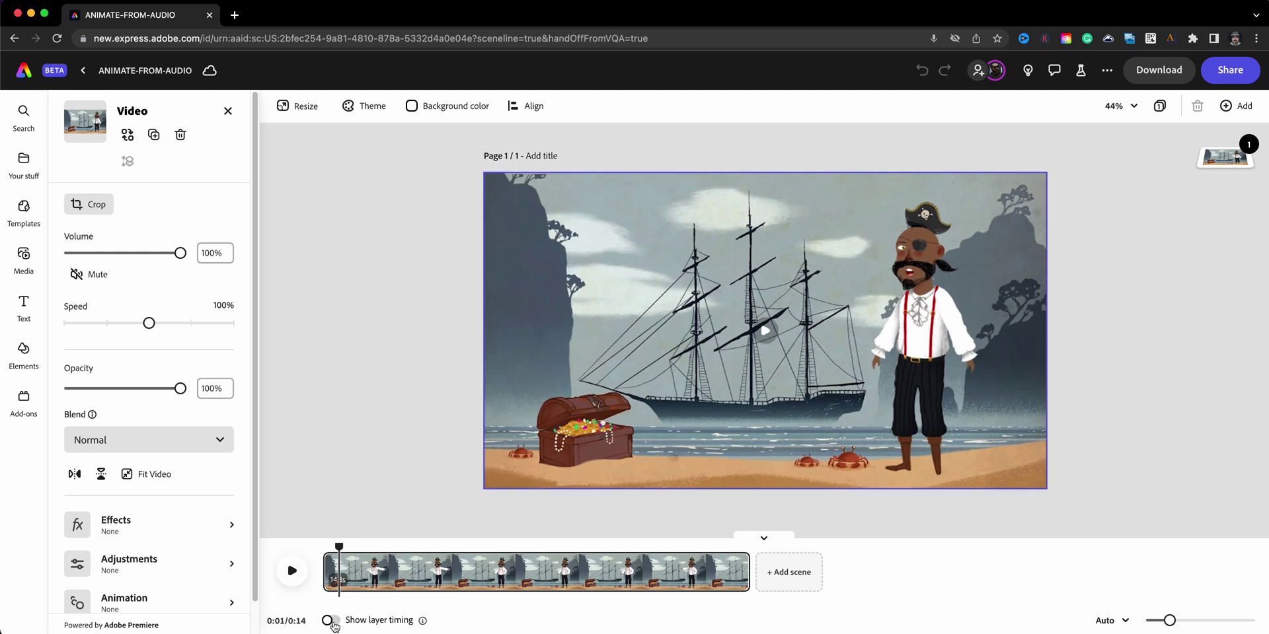
click(329, 619)
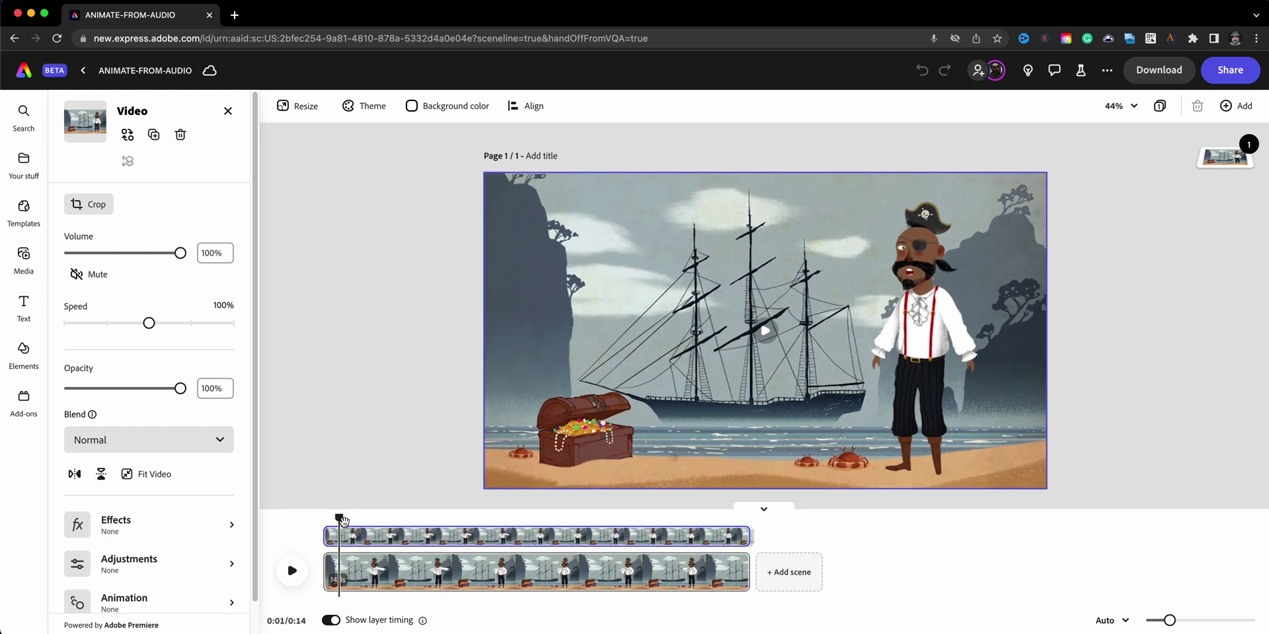
Step: Return the playhead to 0:00 and bring up the Text options
drag(339, 519, 329, 519)
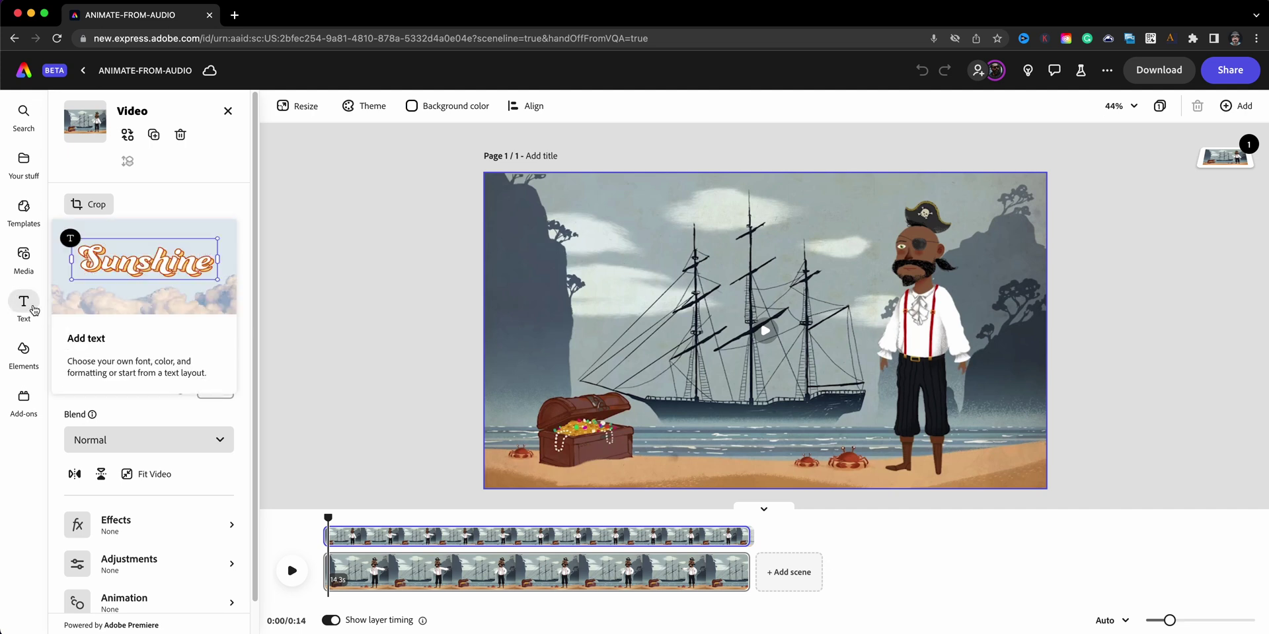
click(33, 309)
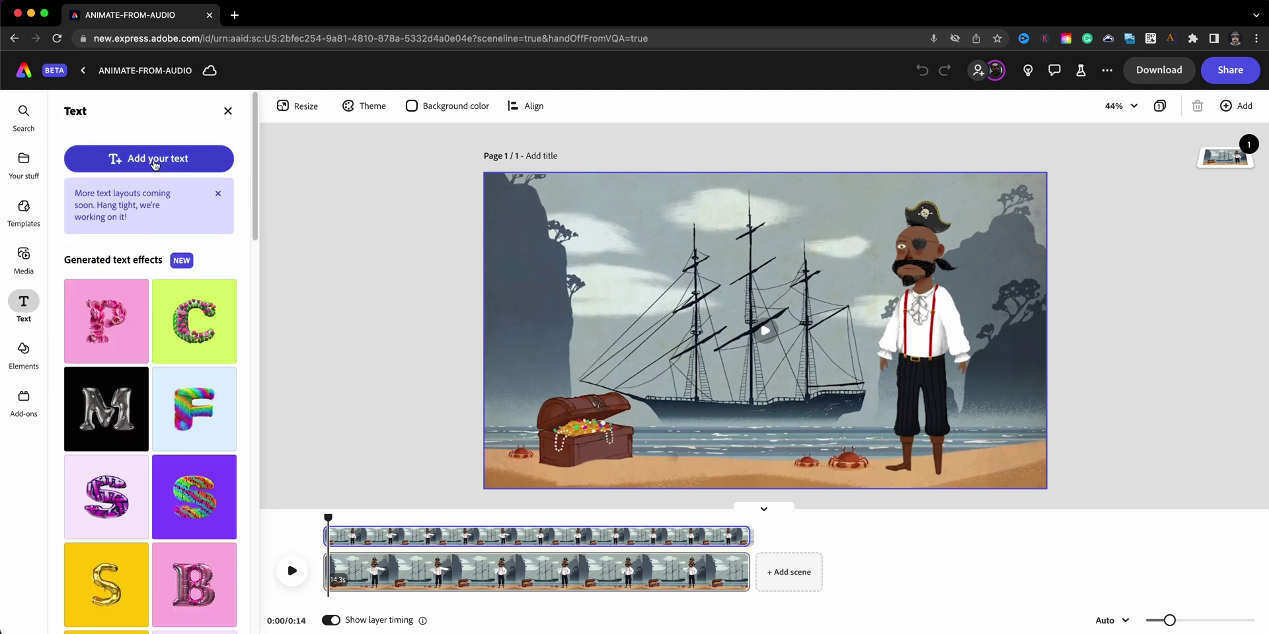
Step: Add a text box over the pirate scene, replace its placeholder with 'ANIMATE FROMAUDIO', and browse text styles
click(154, 164)
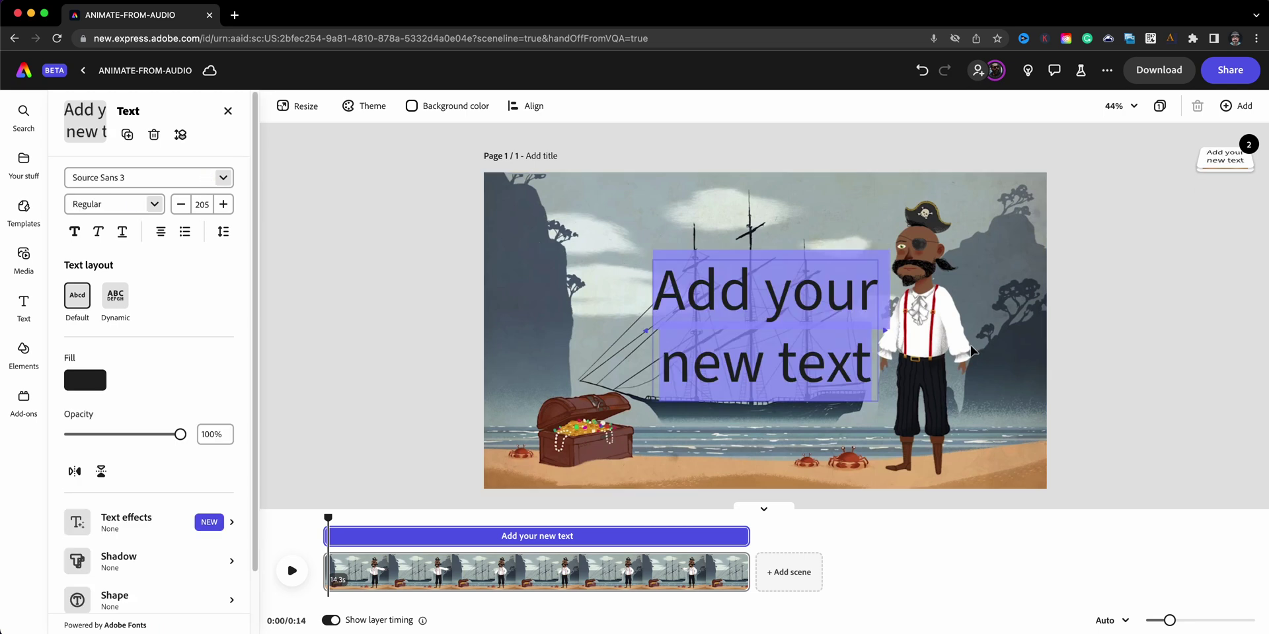
click(763, 289)
key(ctrl+a)
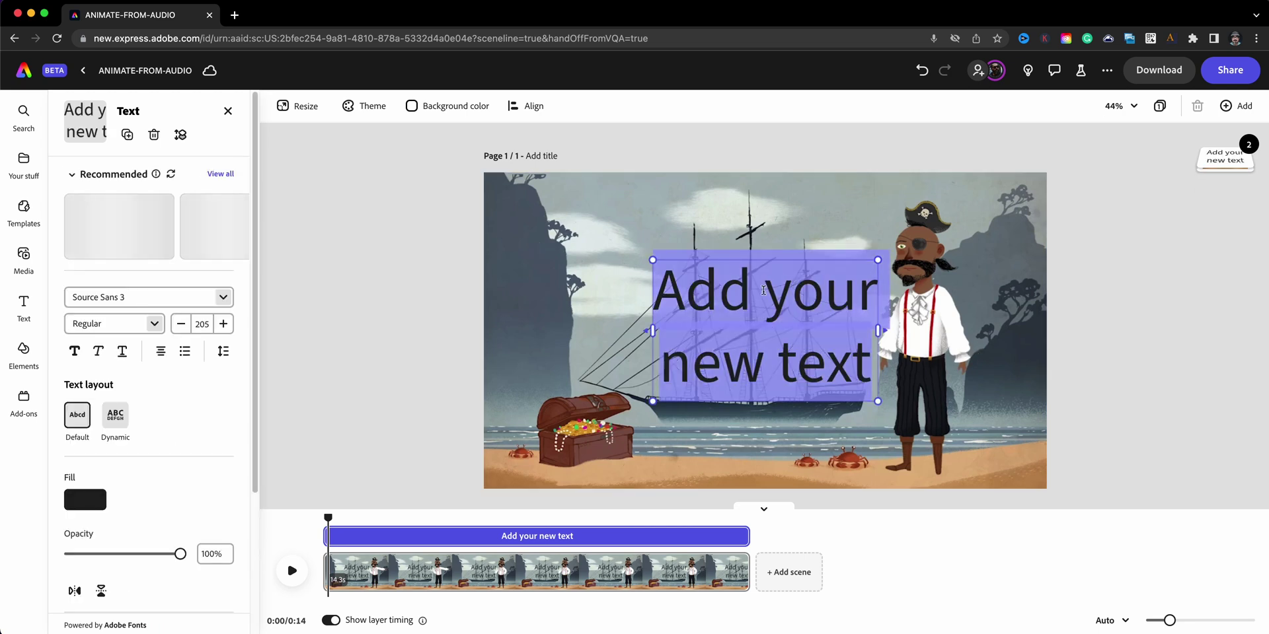
text(ANIMATE FOR)
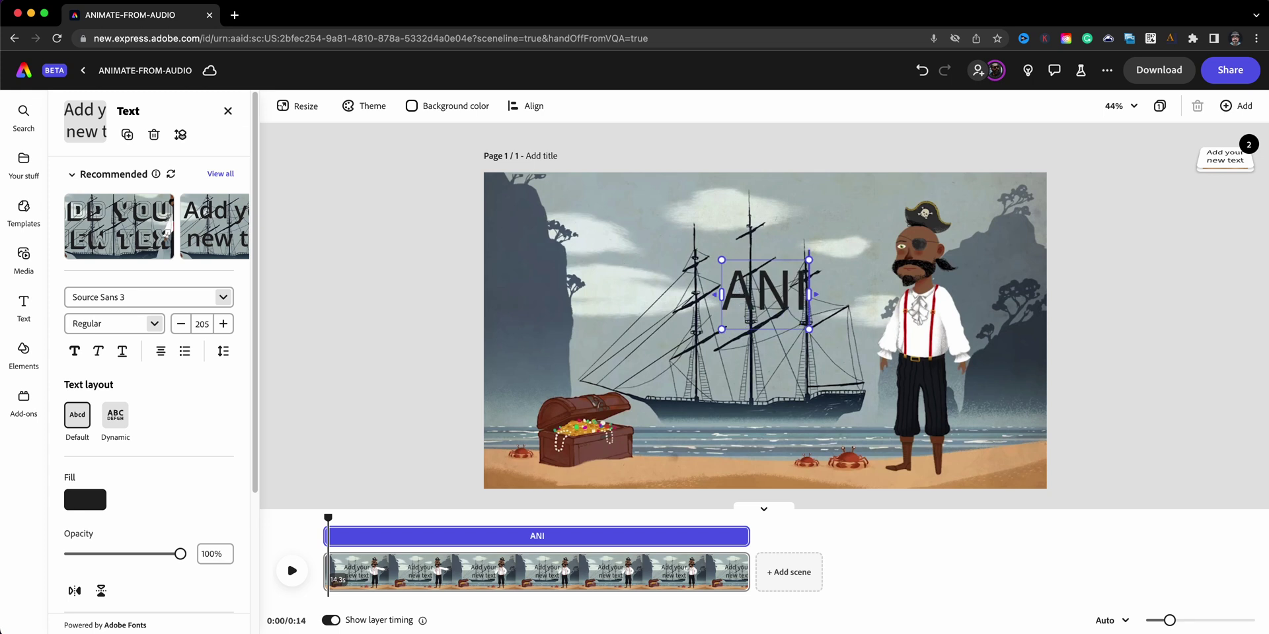
key(BackSpace)
key(BackSpace)
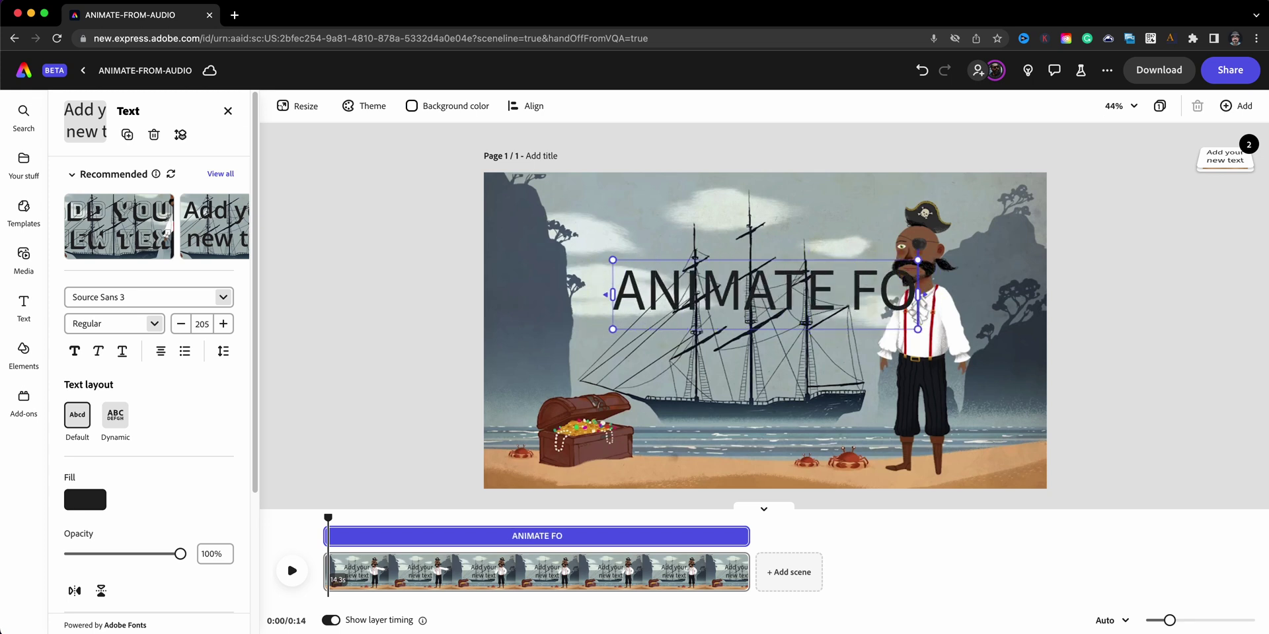
text(ROMAUDIO)
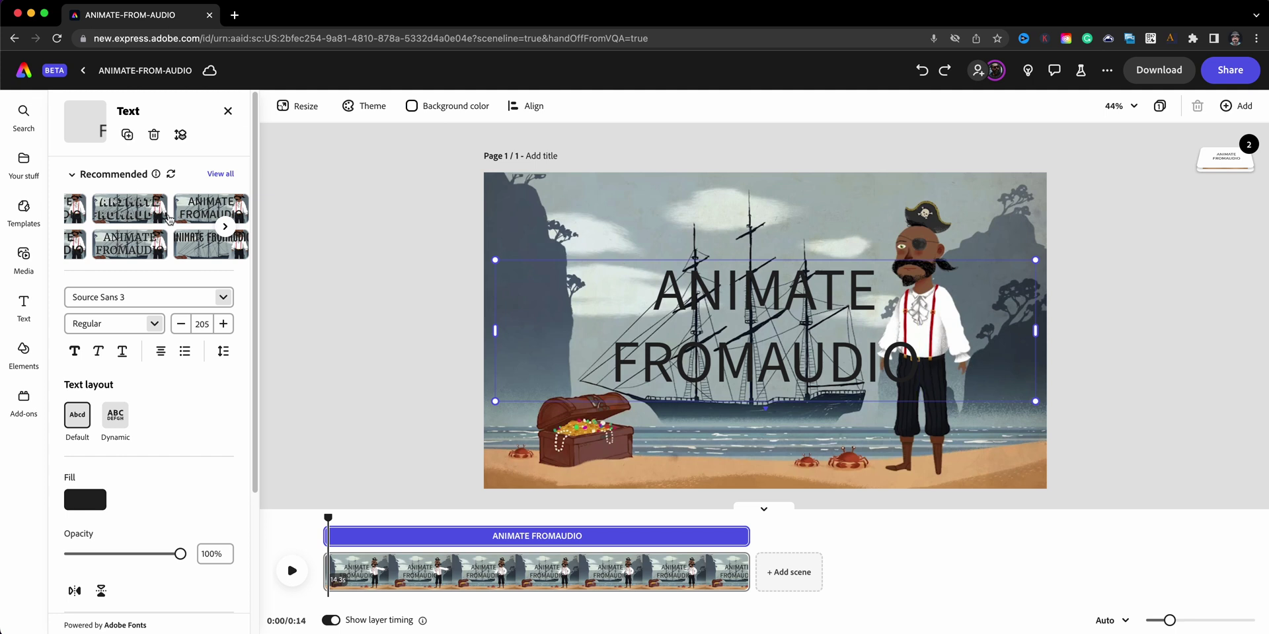
click(225, 227)
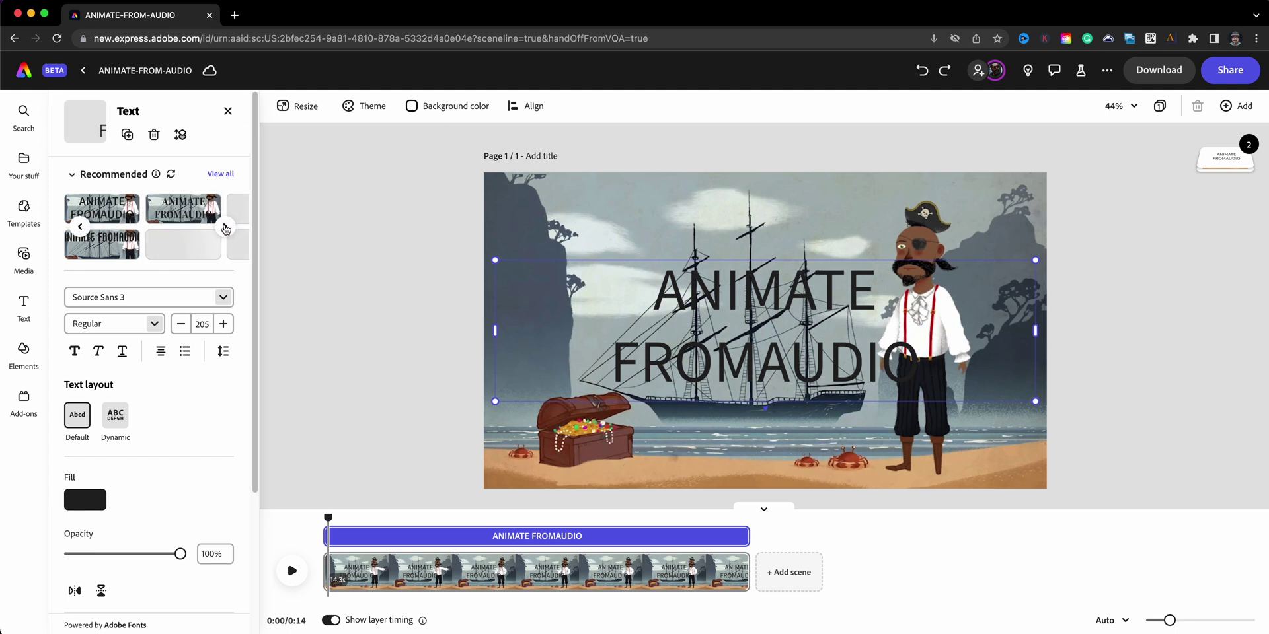
Step: Browse the recommended text styles and apply the bold Program OT Black style to the title
click(225, 228)
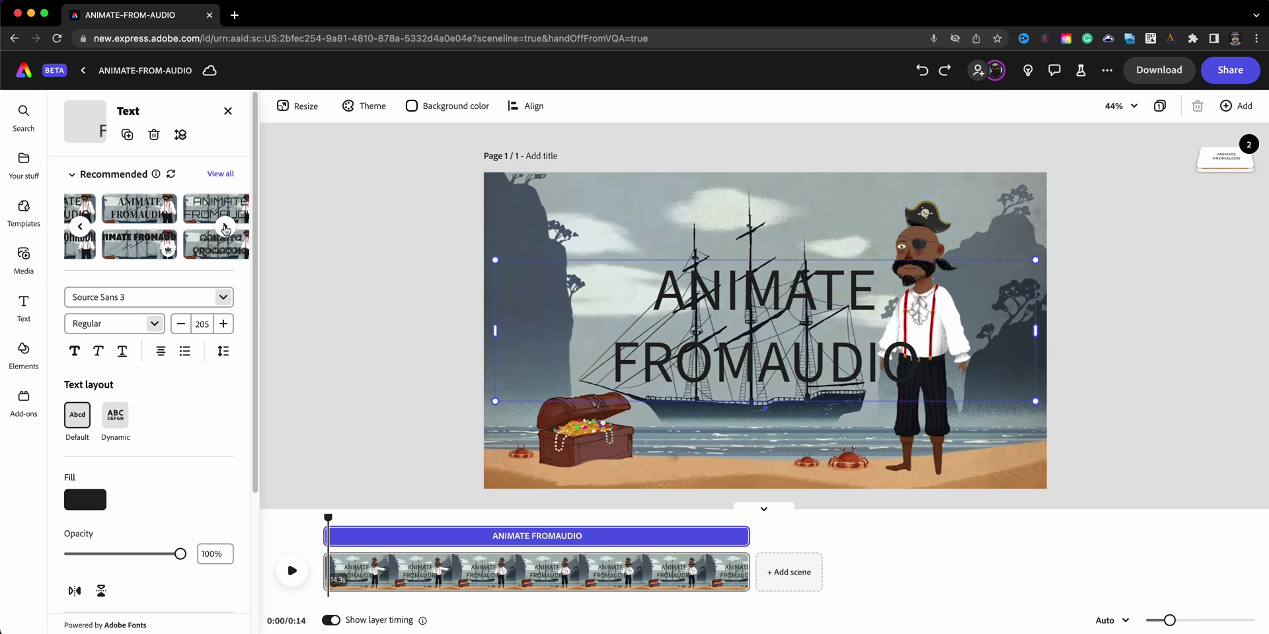
click(79, 224)
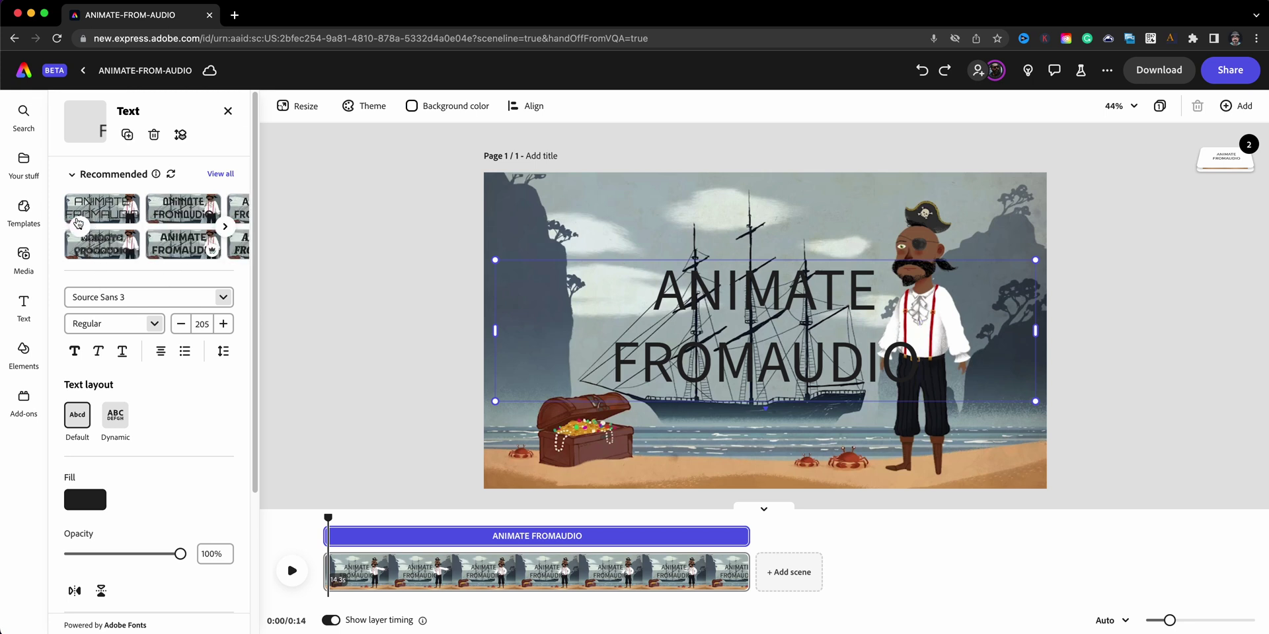
click(80, 228)
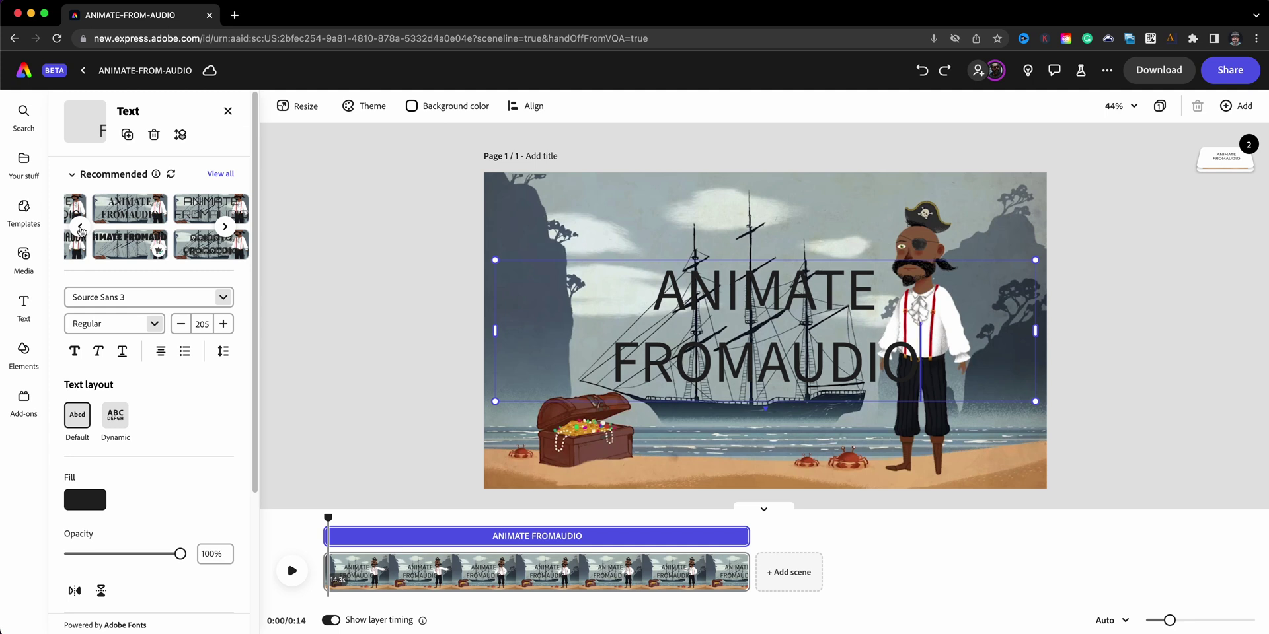
click(80, 228)
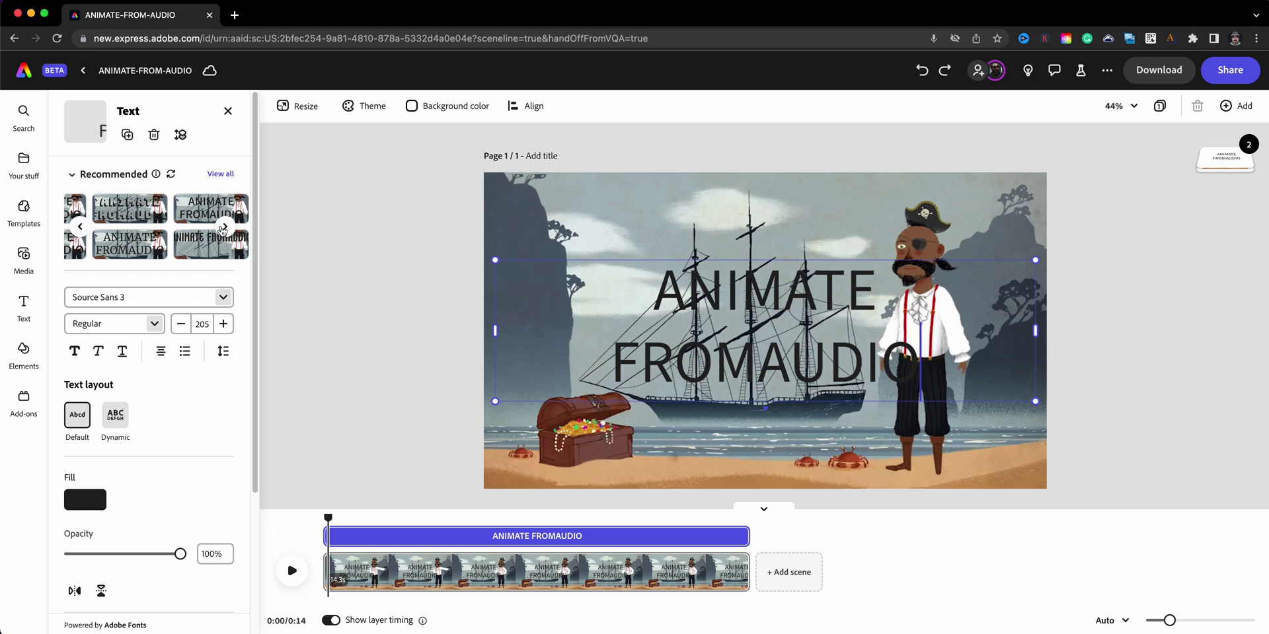
click(224, 227)
click(167, 248)
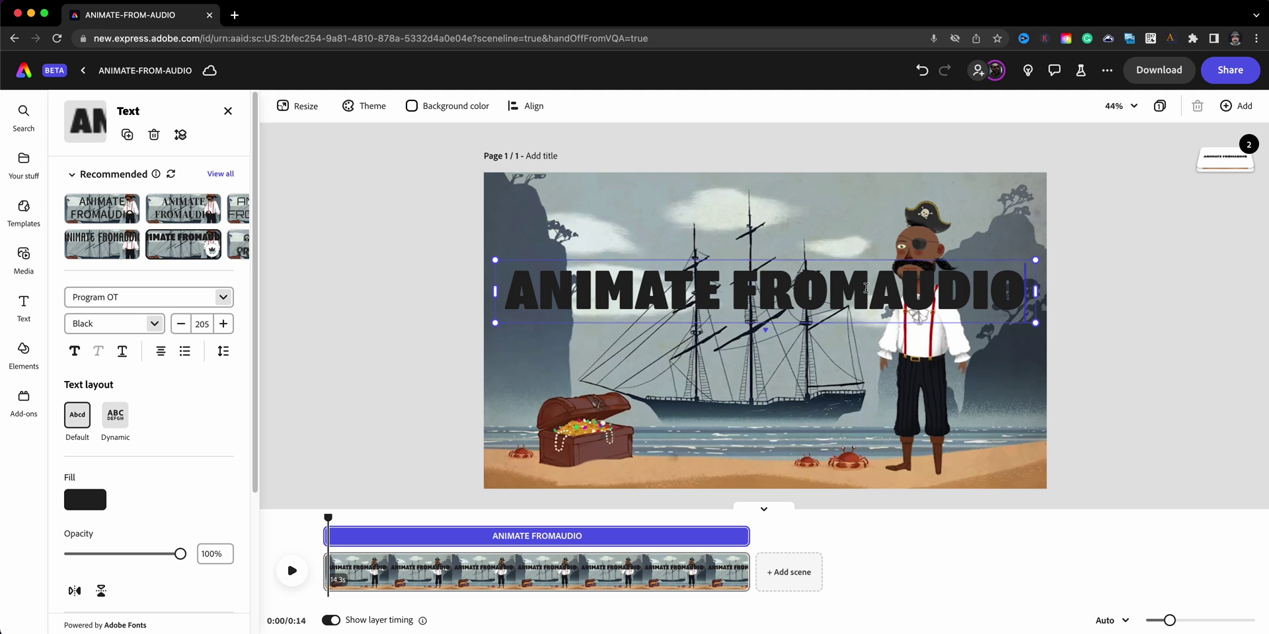
Step: Separate FROM and AUDIO with a space, use Dynamic layout, and wrap the title higher on two lines
click(867, 288)
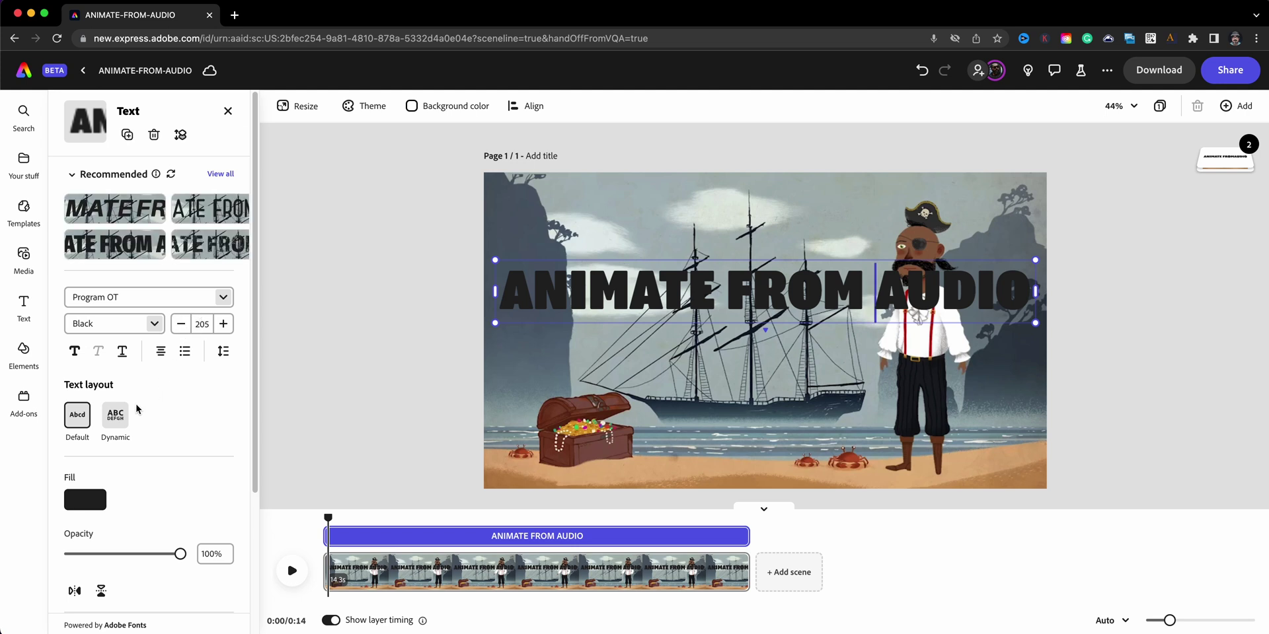
click(116, 415)
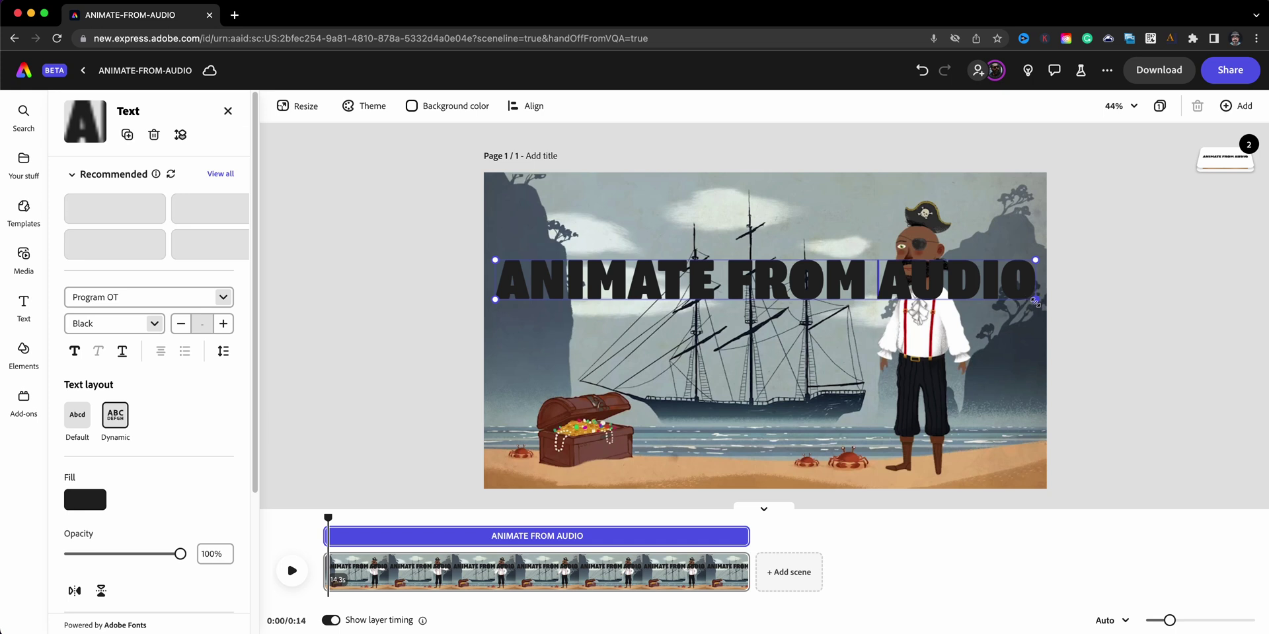
drag(1035, 302, 863, 381)
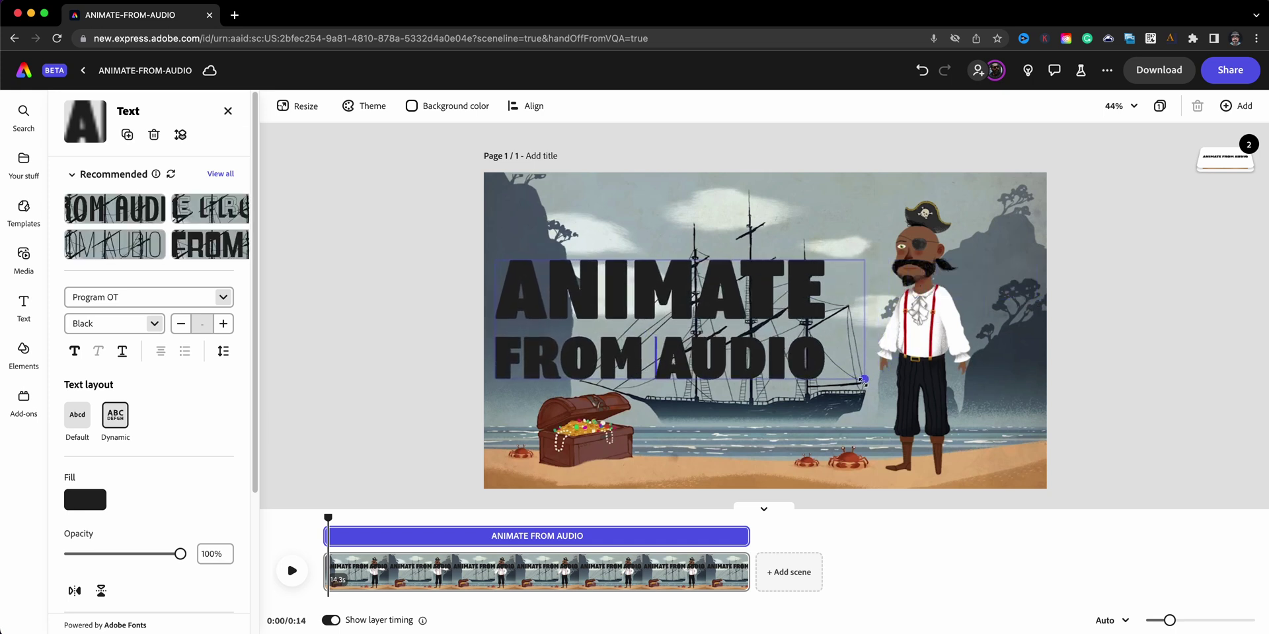
drag(777, 263, 792, 215)
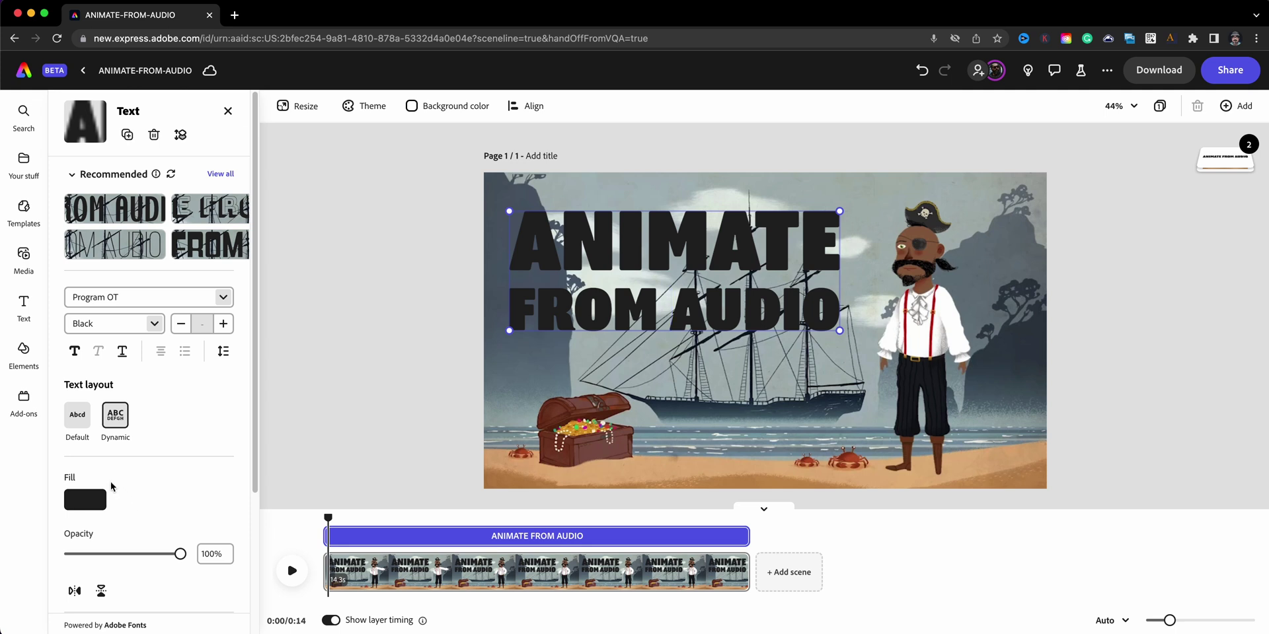
click(96, 499)
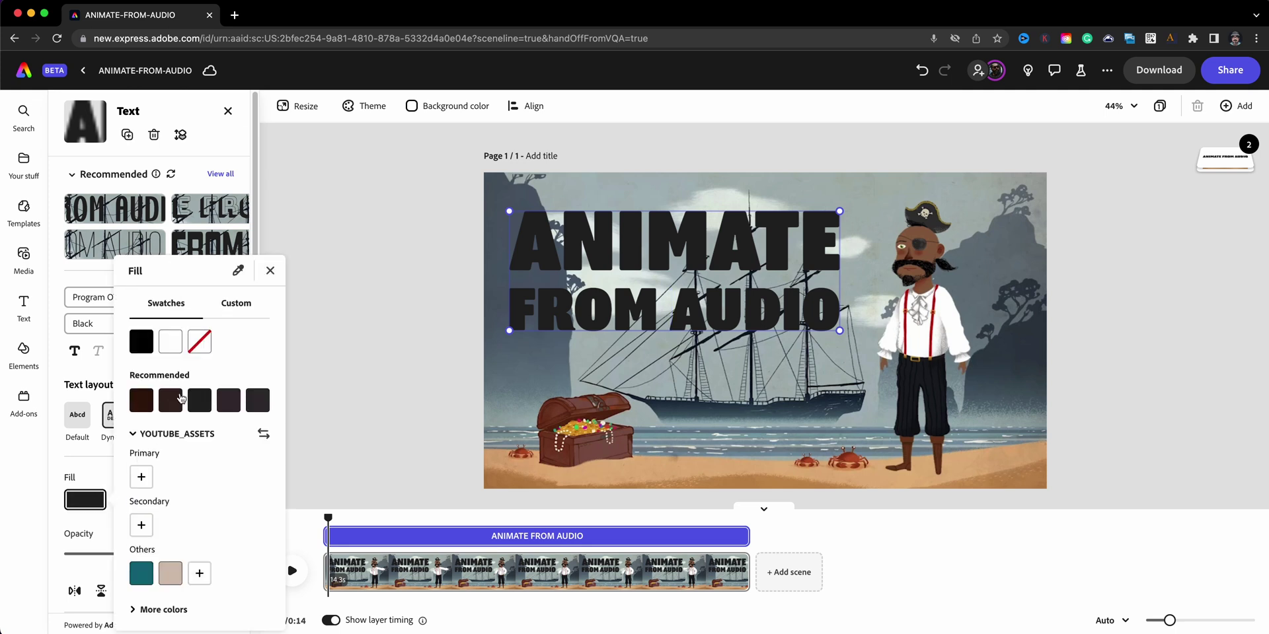
Step: Make all of the title text white
click(173, 348)
click(721, 278)
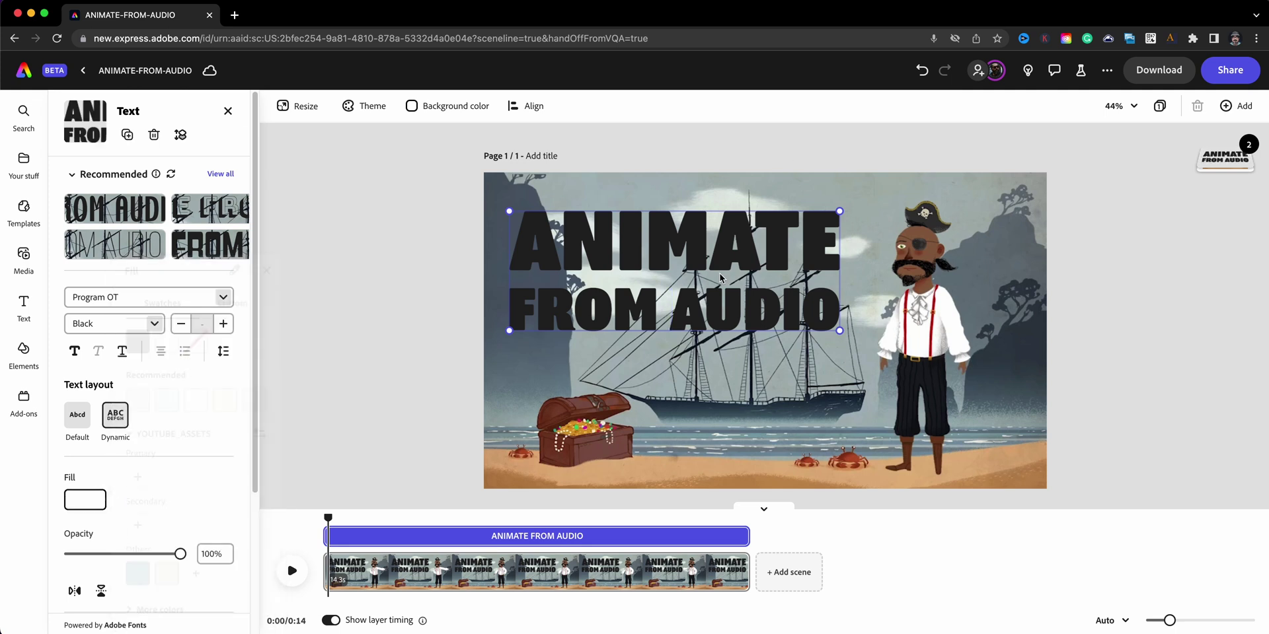
double_click(709, 288)
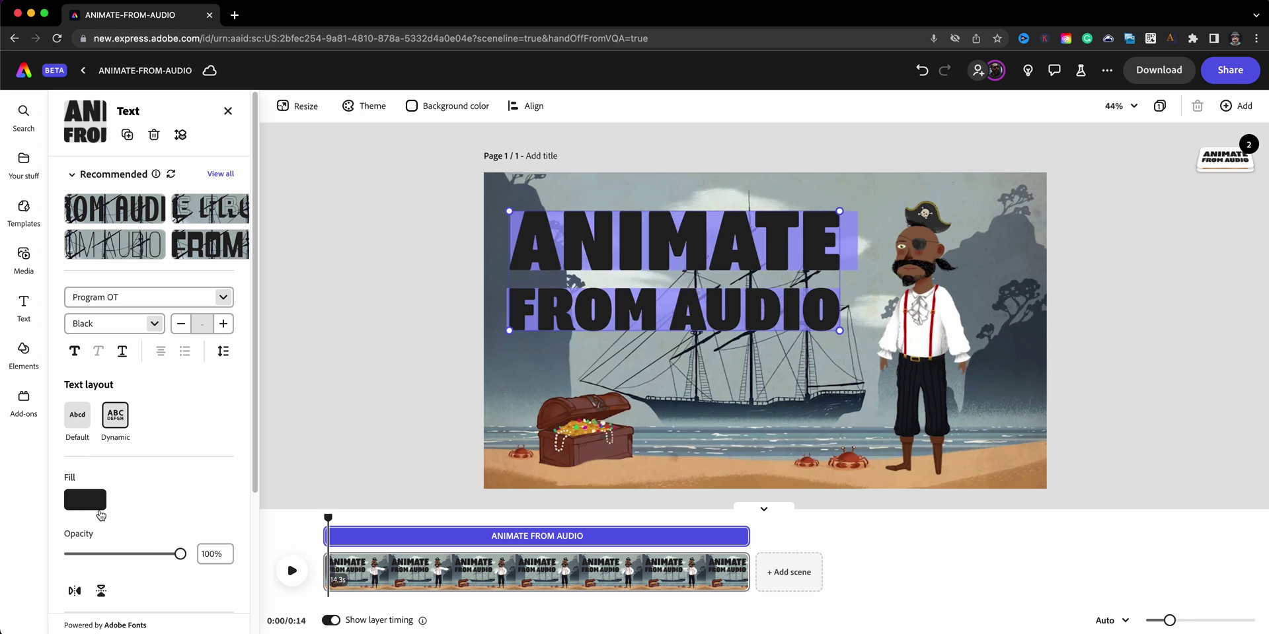
click(98, 505)
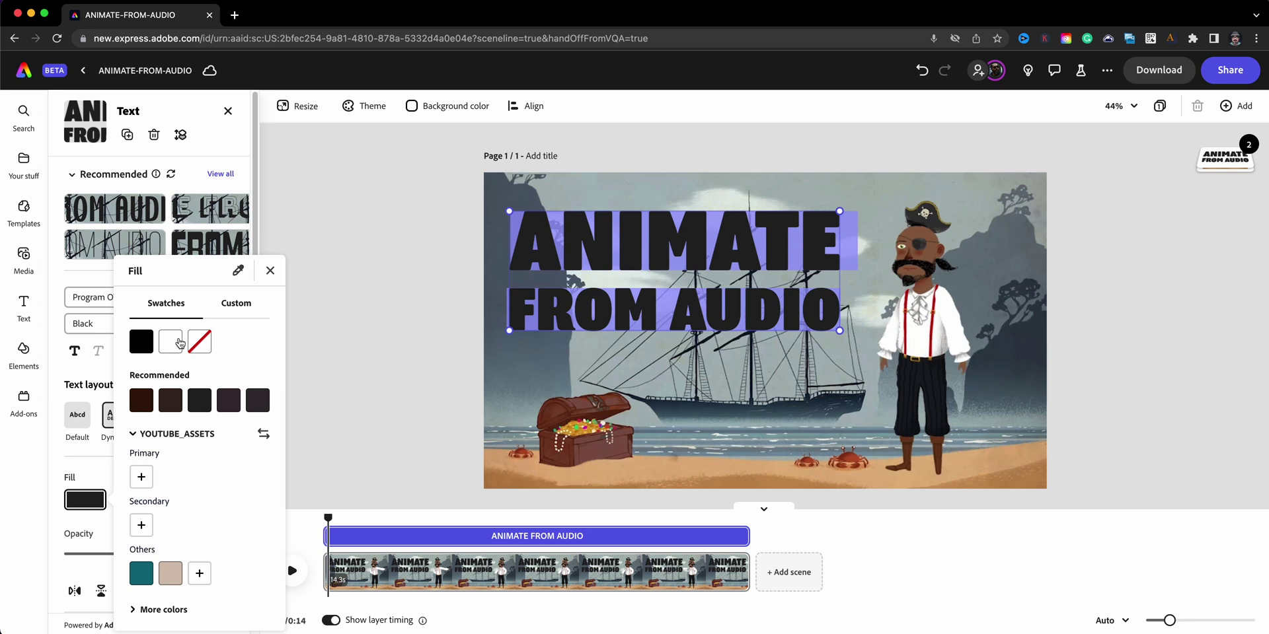
click(179, 343)
click(406, 328)
click(415, 339)
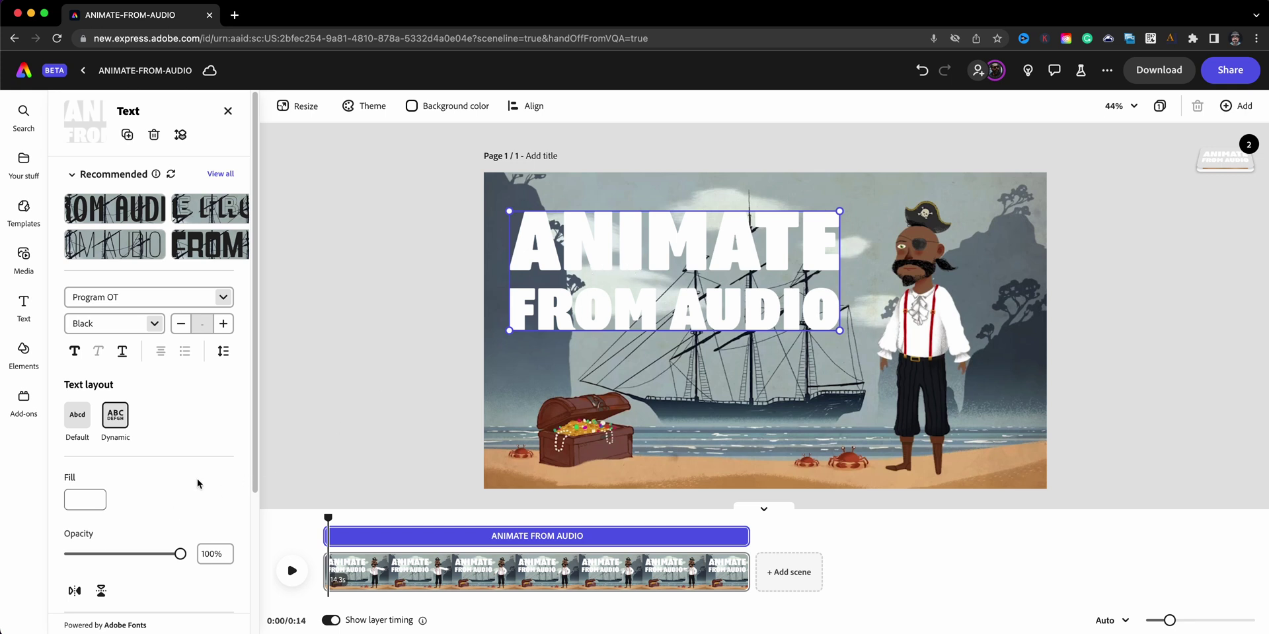
Step: Give the title a Classic drop shadow and close the text properties
scroll(197, 483, down, 3)
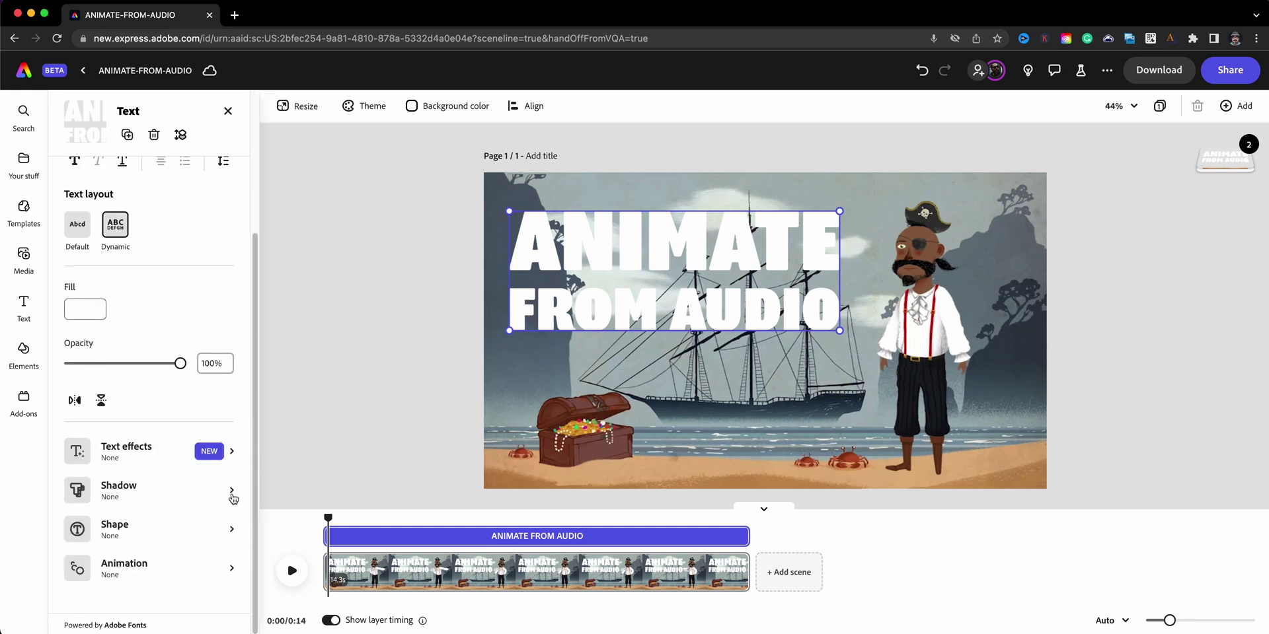
click(229, 492)
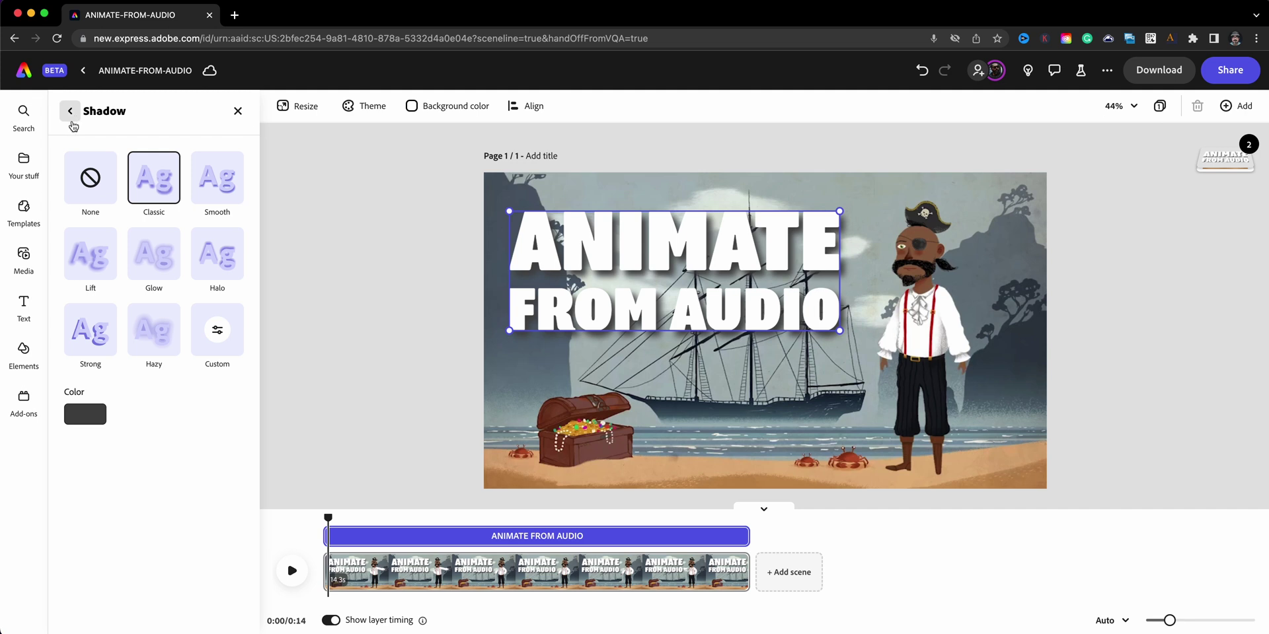
click(70, 111)
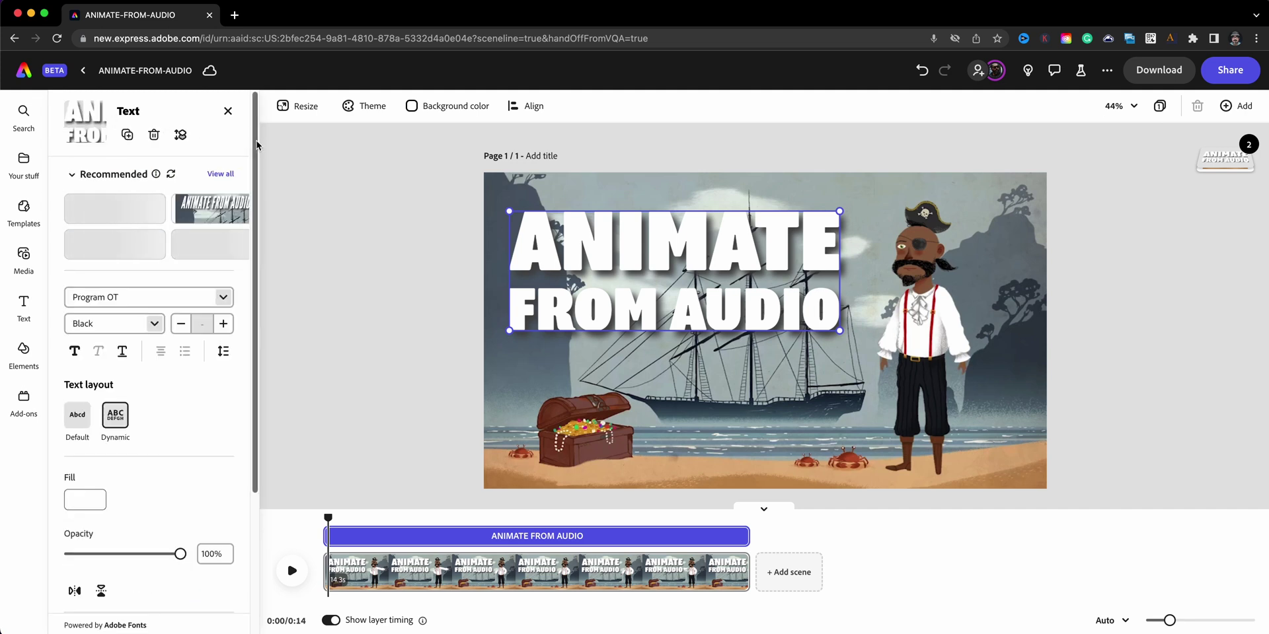
click(228, 111)
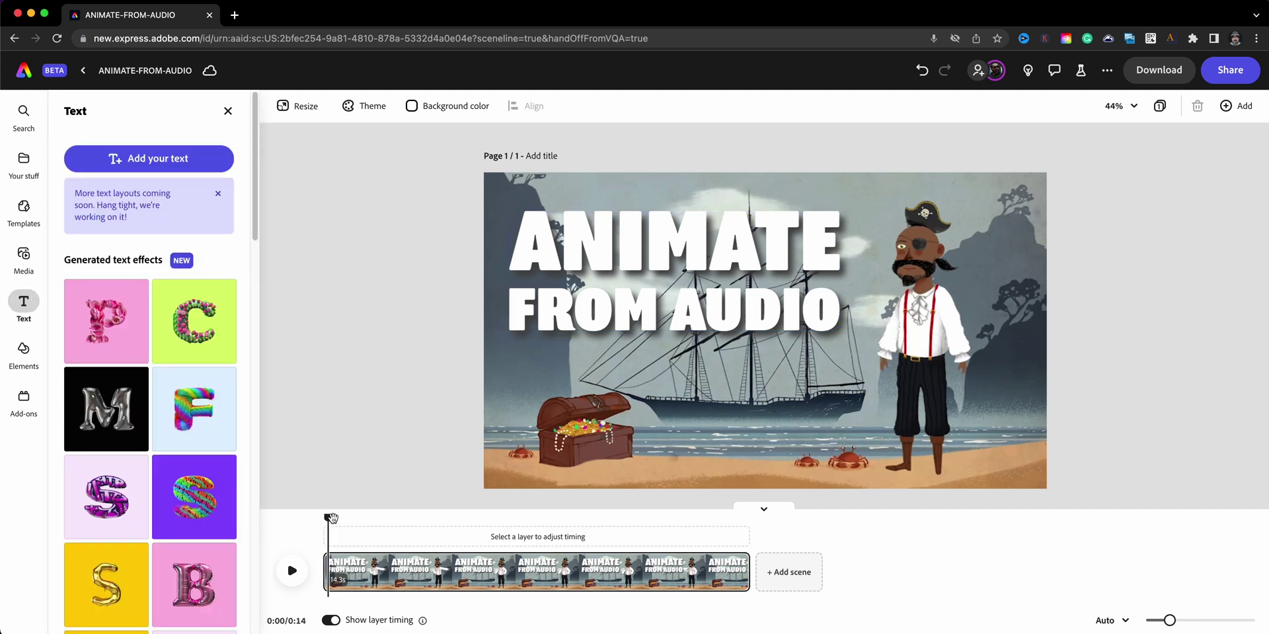
Step: Trim the title layer so it starts about 0:05 into the video, checking the timing with playback
drag(328, 518, 358, 520)
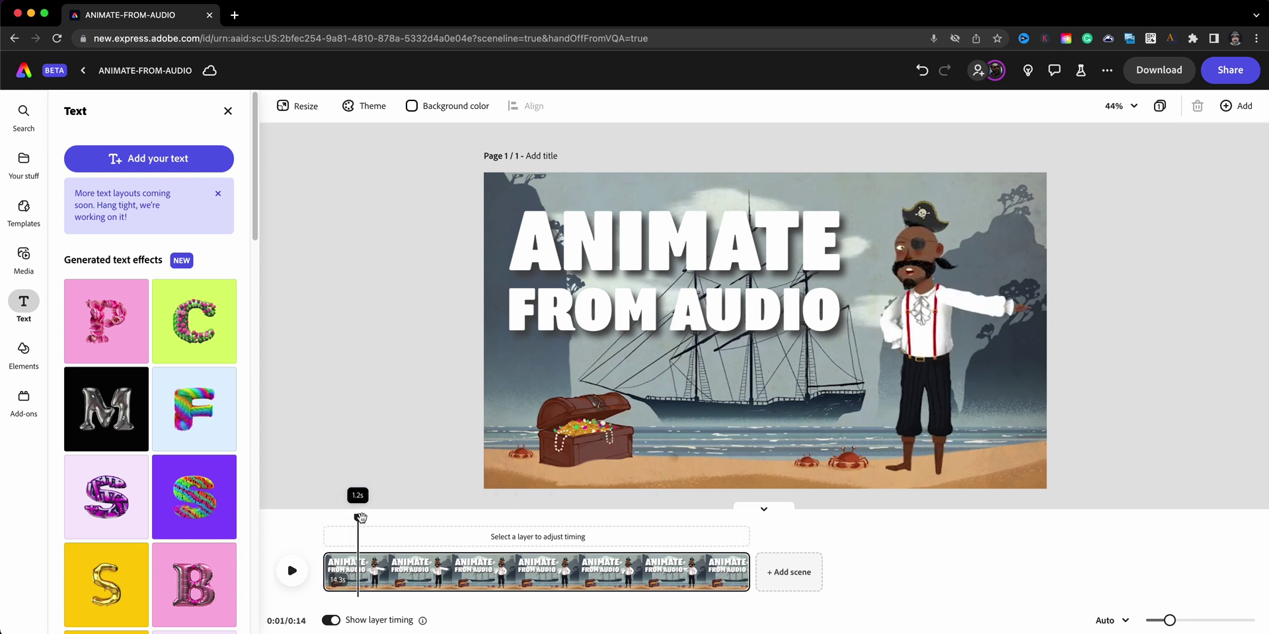
click(623, 288)
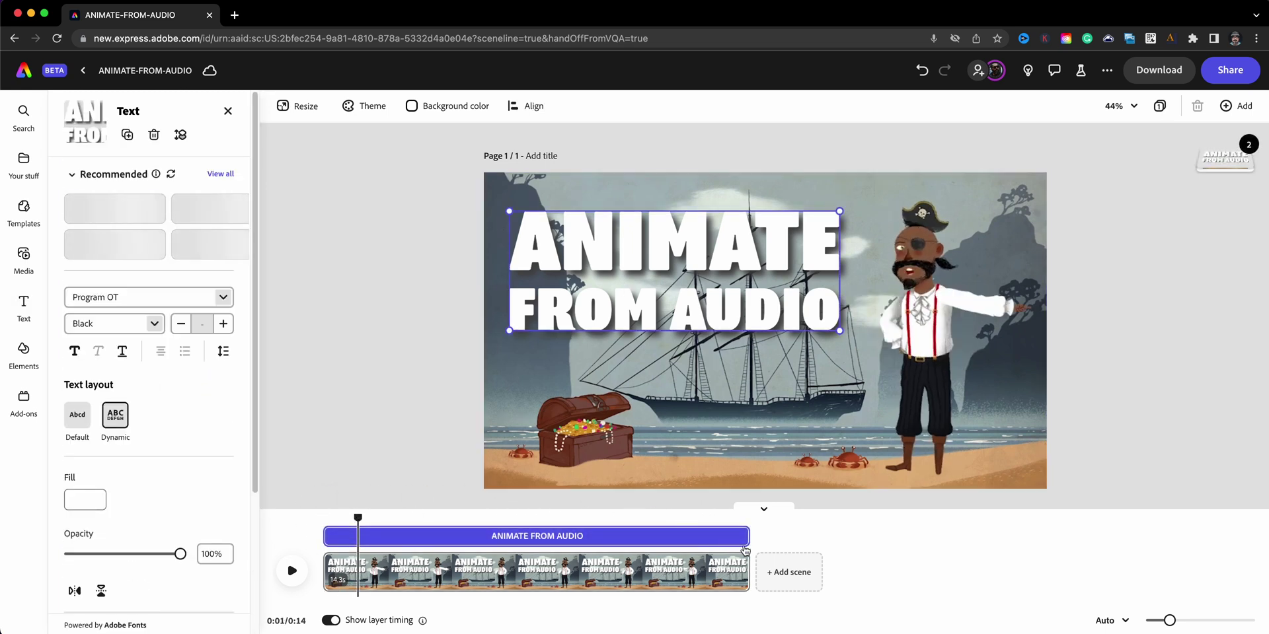
mouse_move(743, 534)
mouse_down()
mouse_move(624, 535)
mouse_move(749, 535)
mouse_up()
drag(327, 536, 452, 537)
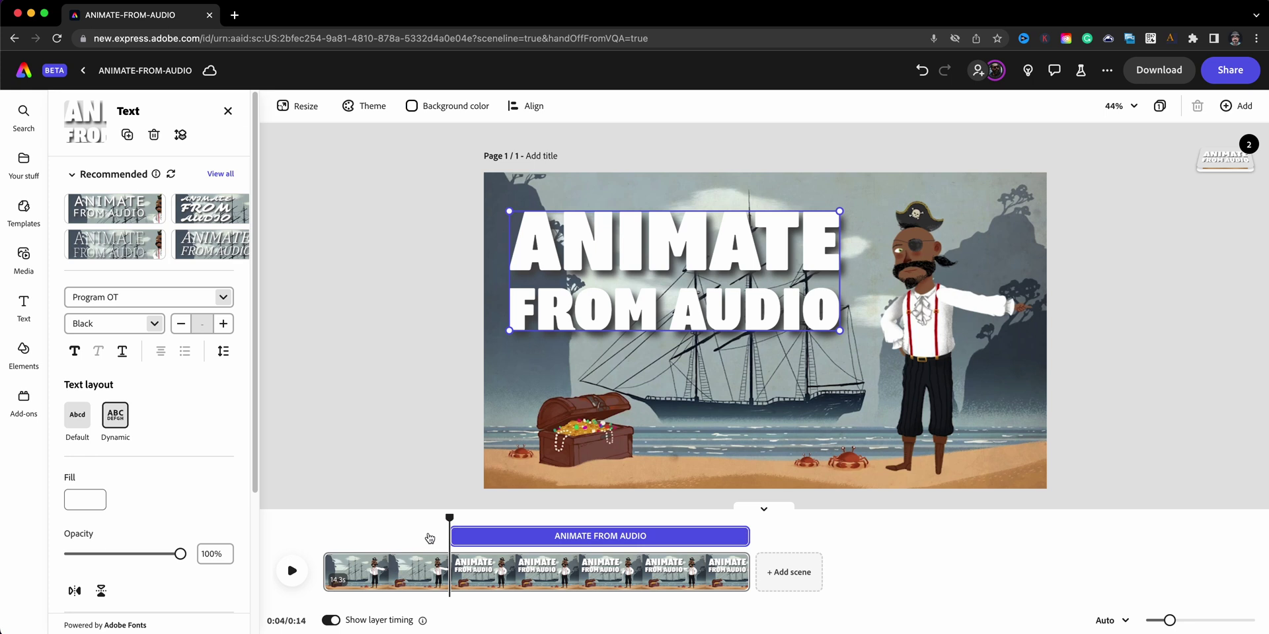
click(292, 571)
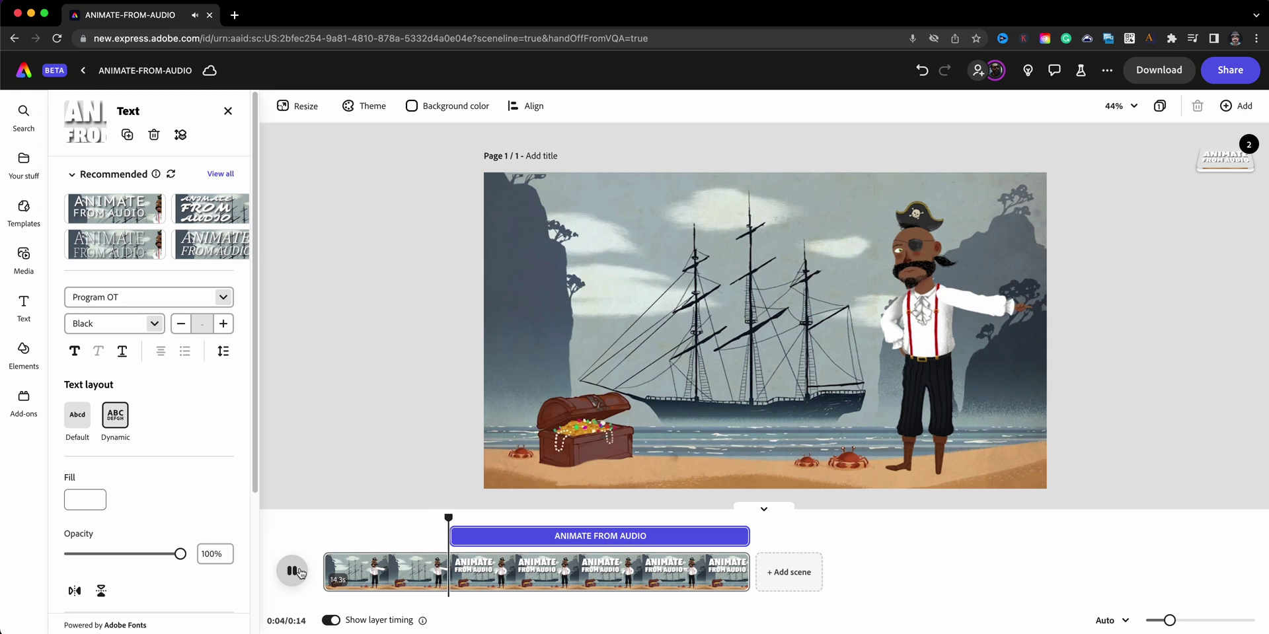
click(294, 571)
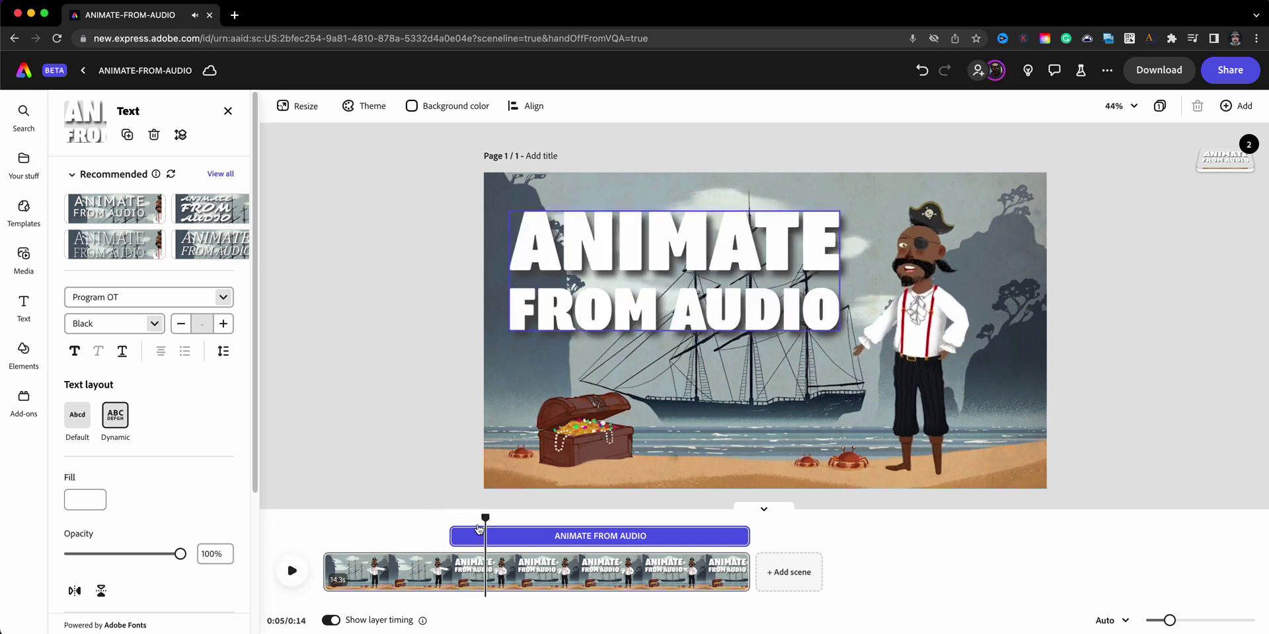
drag(451, 536, 484, 518)
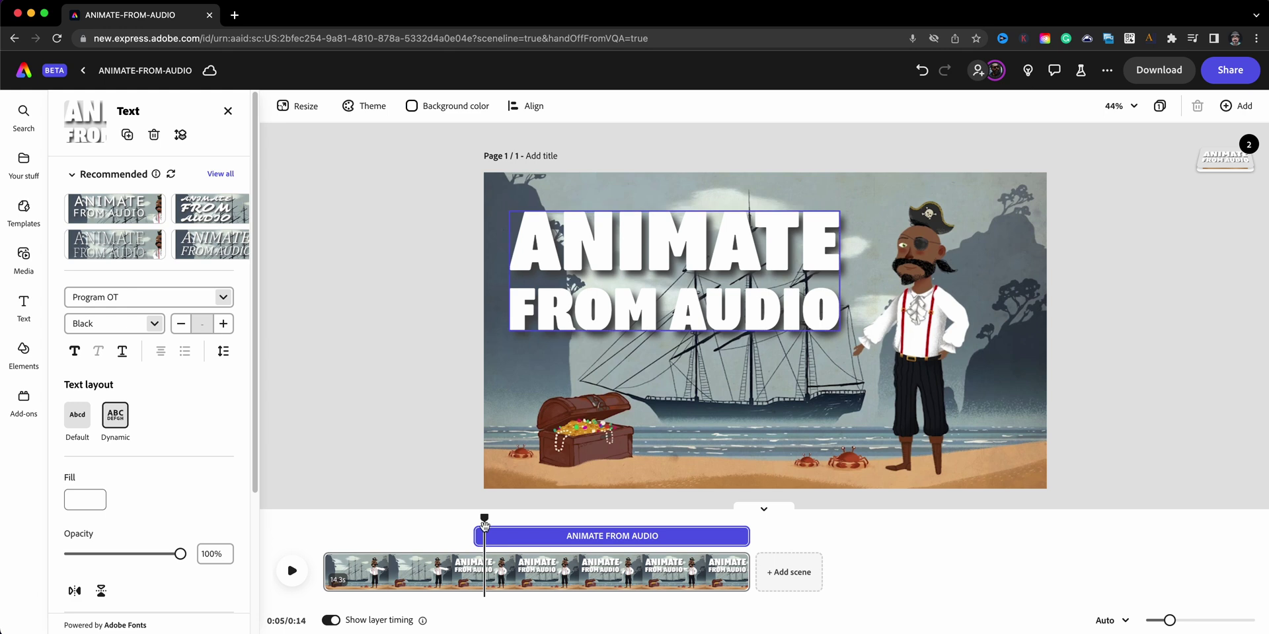
drag(255, 441, 241, 600)
Step: Apply a Grow in entrance animation (0.66s, Soft) to the title and preview it, then rewind
click(231, 569)
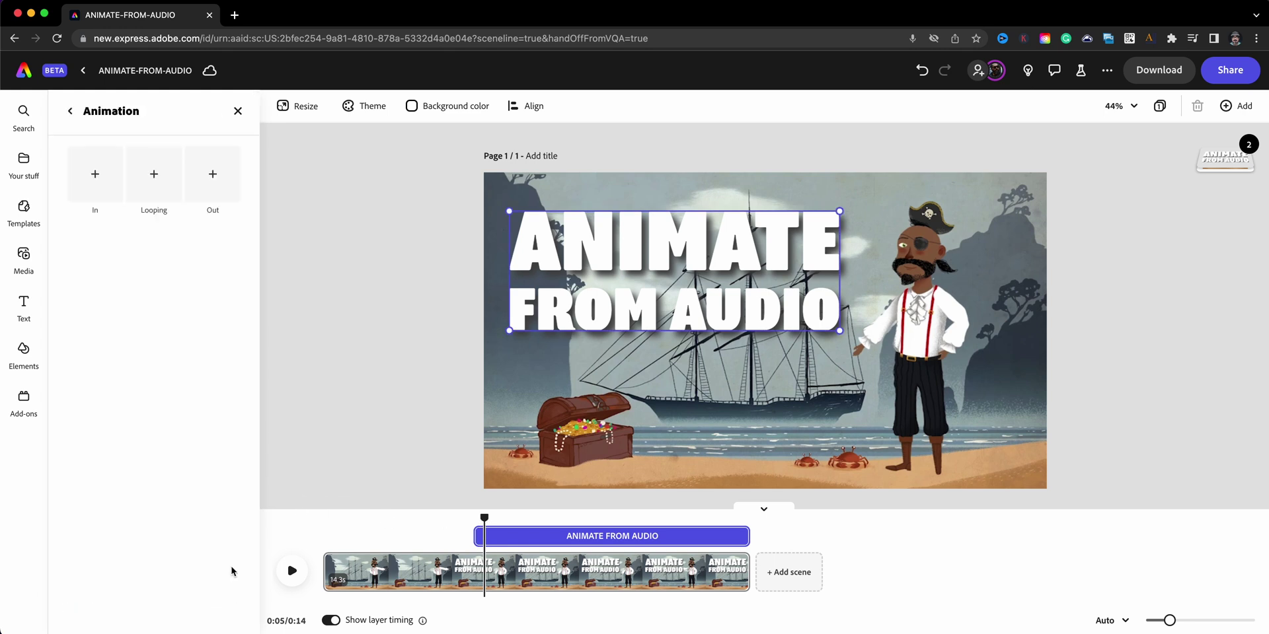
click(111, 195)
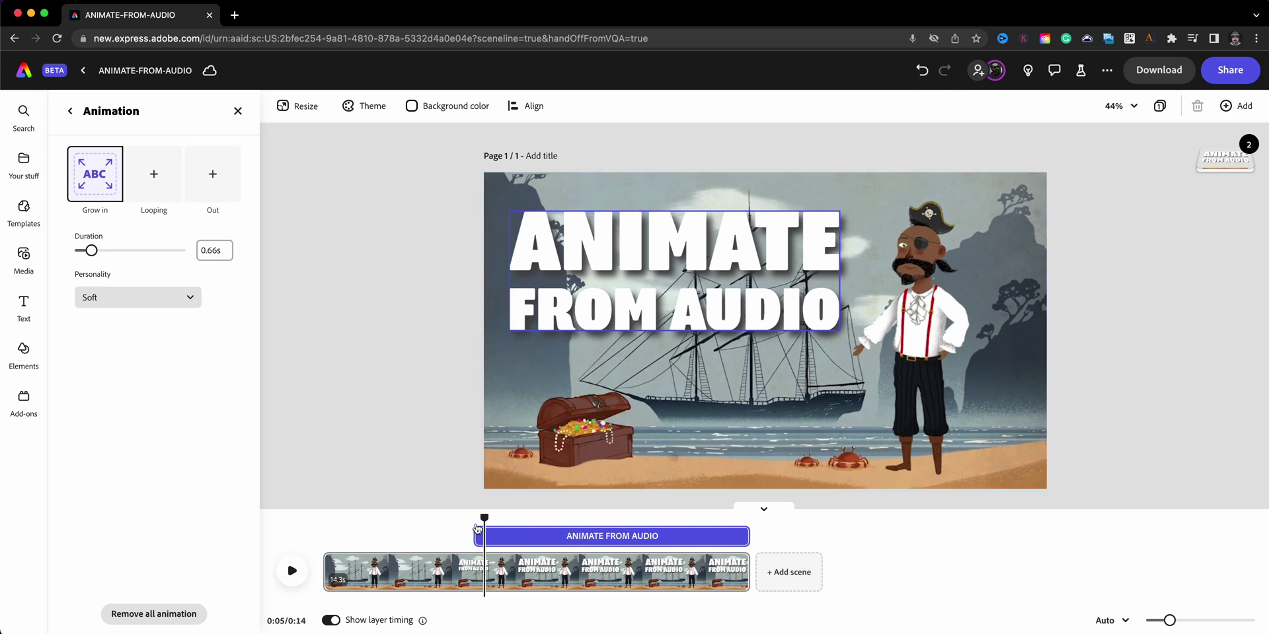
drag(484, 519, 439, 519)
click(292, 571)
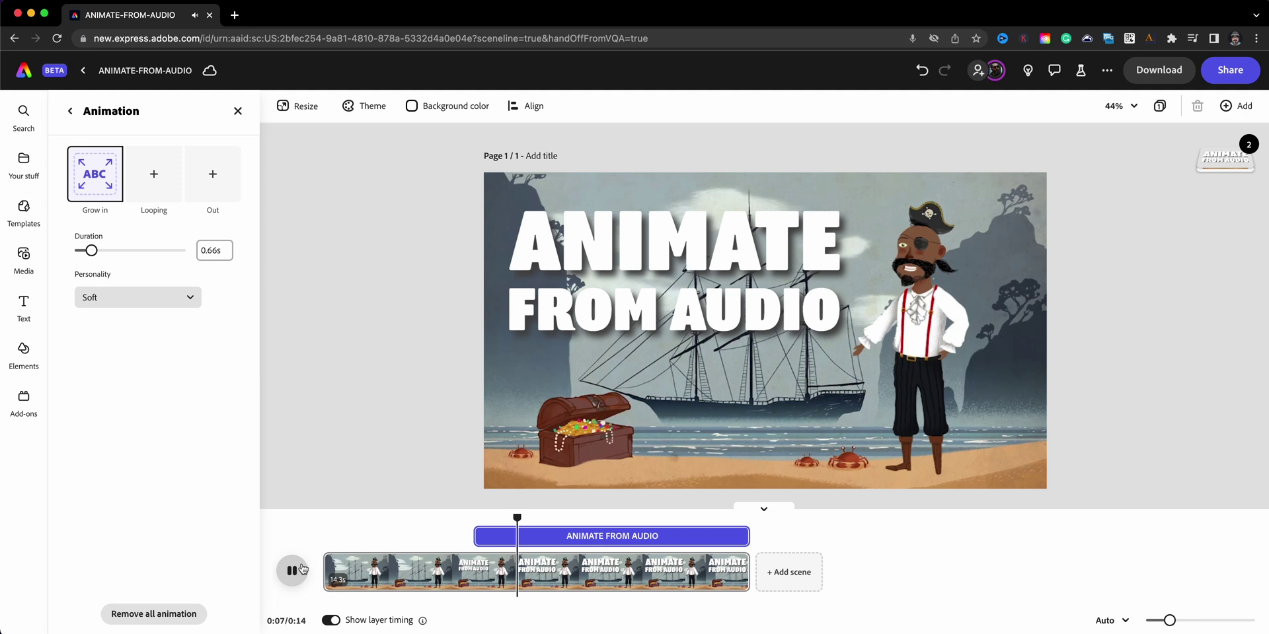
drag(546, 518, 323, 517)
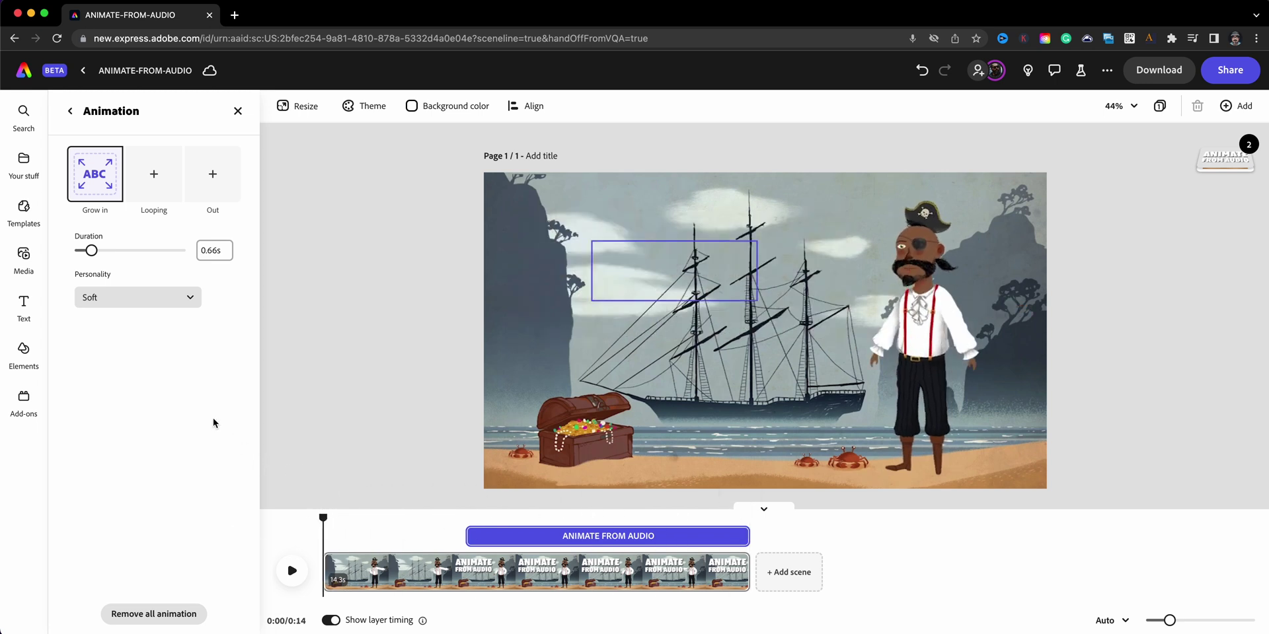
Step: Open the Audio tab of the media library and scroll through the music categories
click(28, 255)
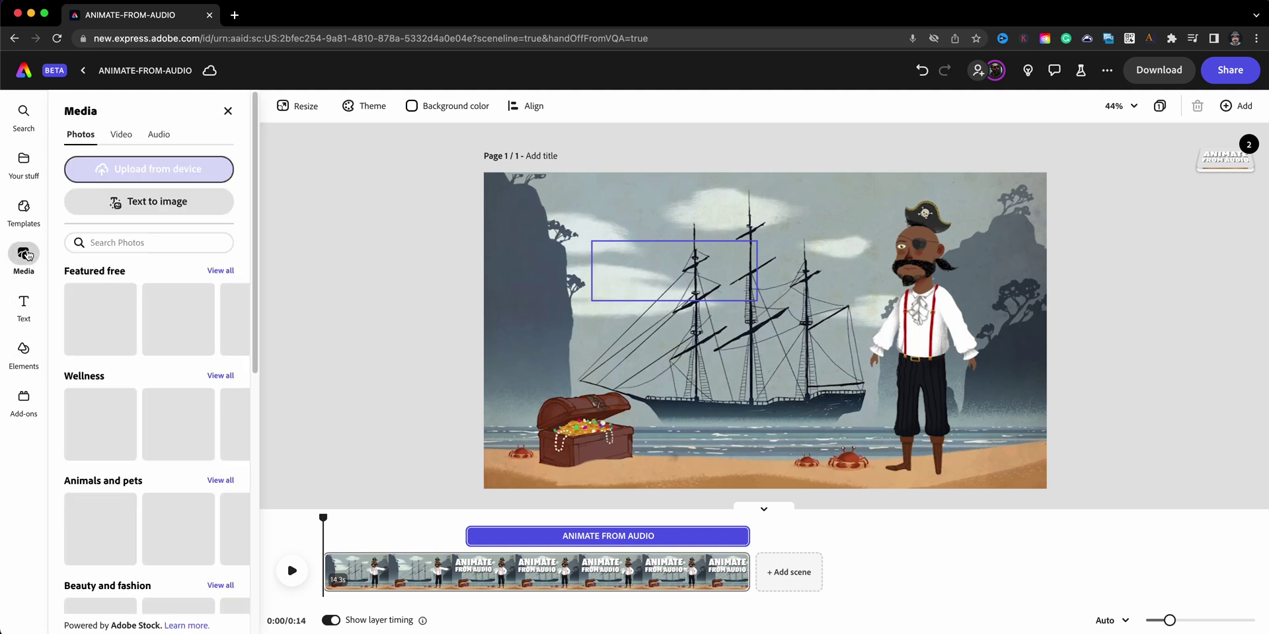
click(159, 135)
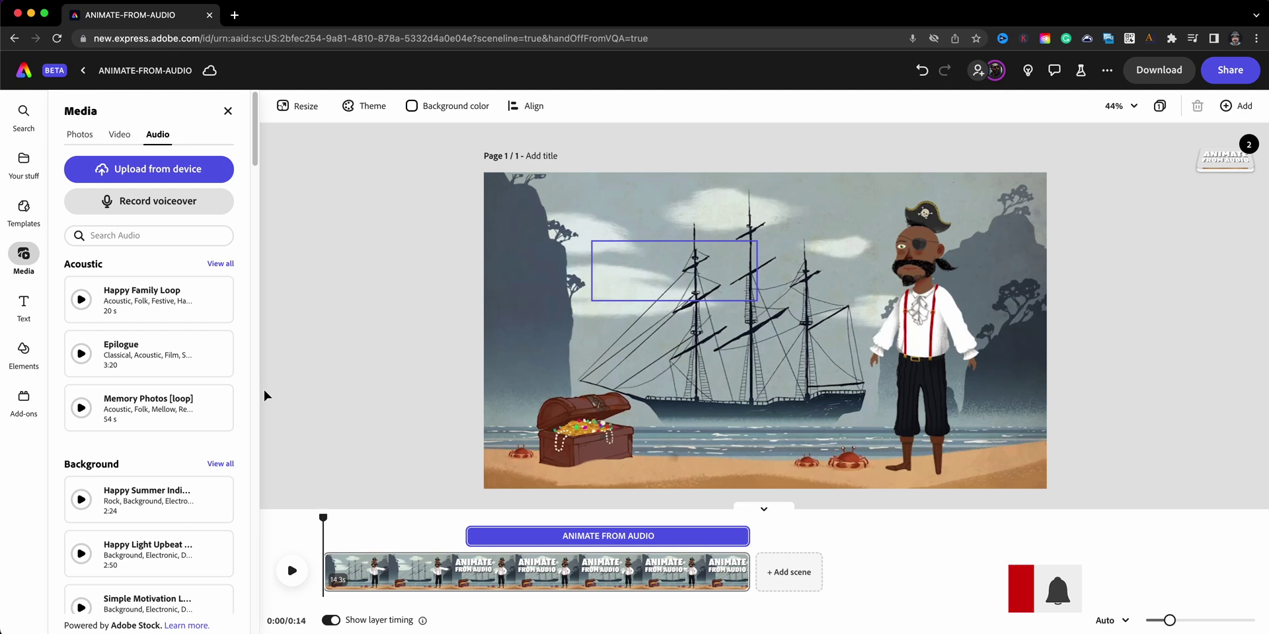
scroll(244, 426, down, 1)
scroll(244, 429, down, 3)
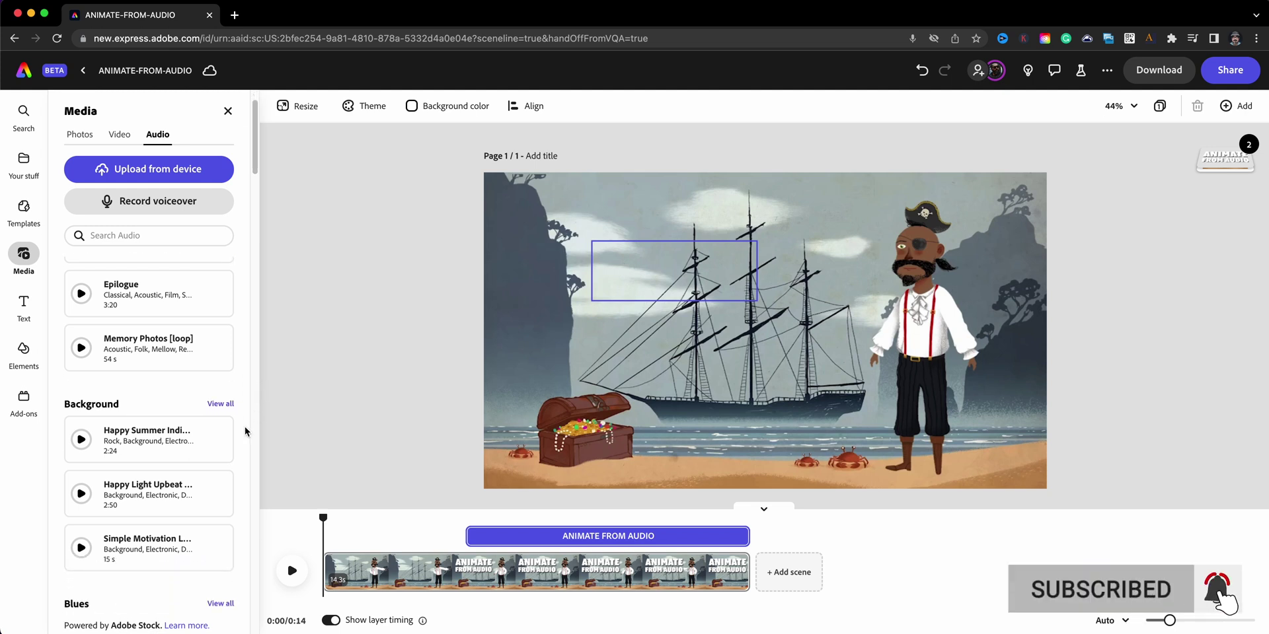
scroll(244, 430, down, 3)
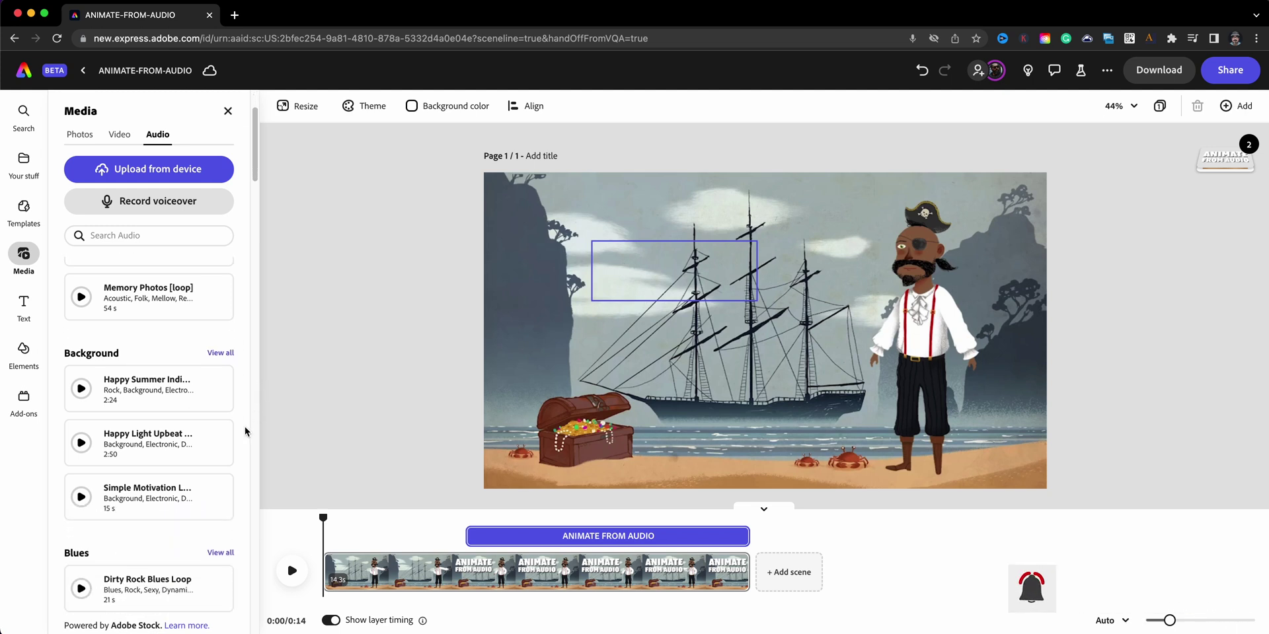
scroll(245, 429, down, 5)
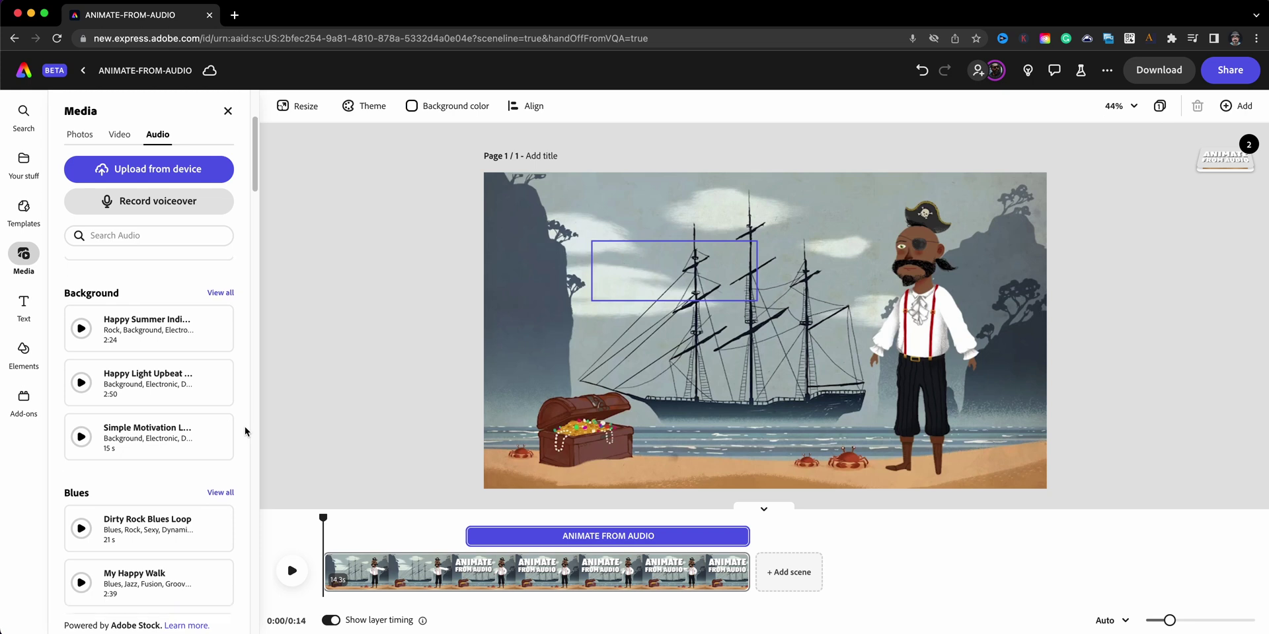
scroll(244, 426, down, 20)
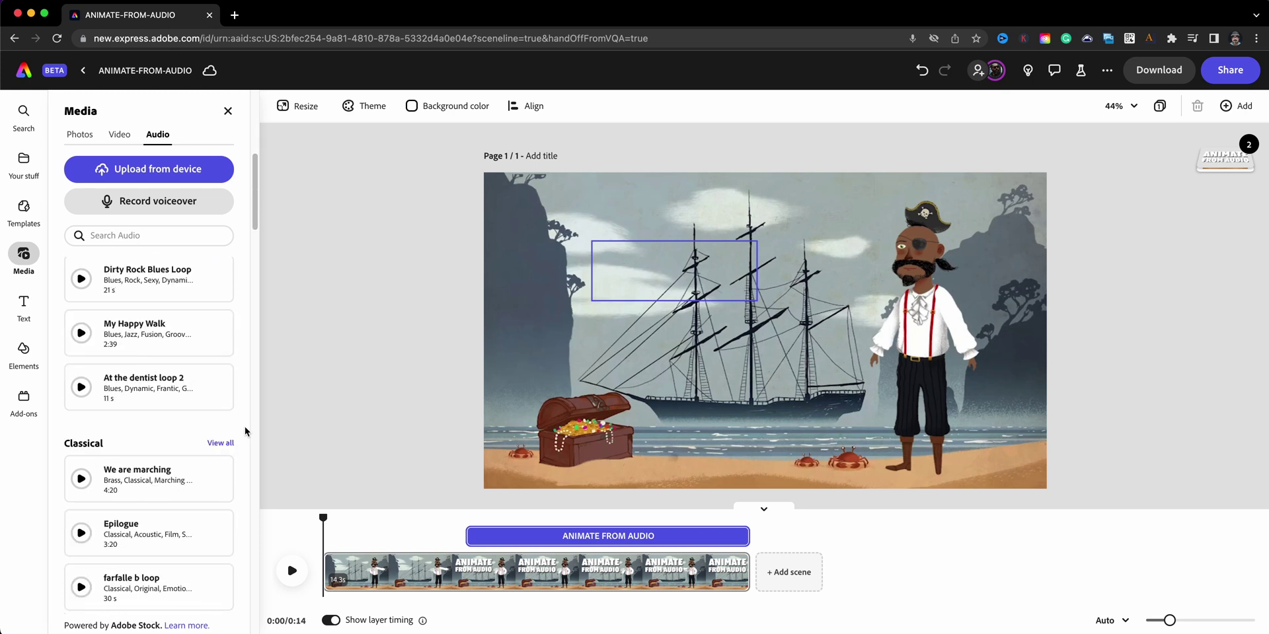
scroll(244, 426, down, 15)
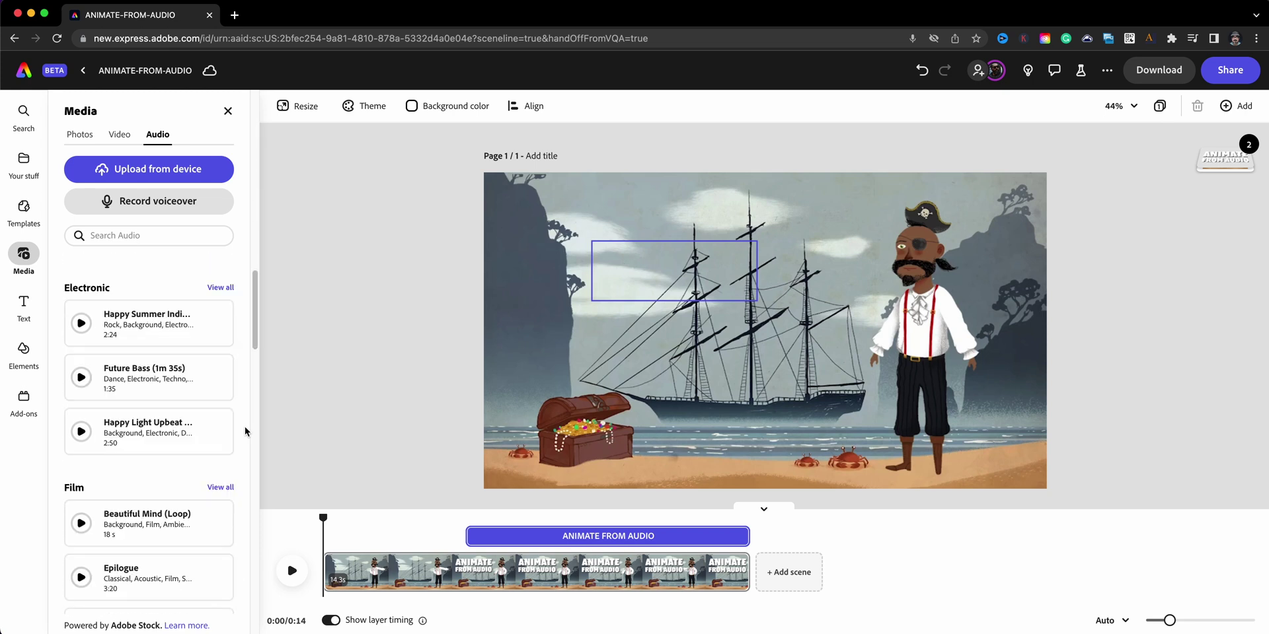
scroll(244, 431, down, 5)
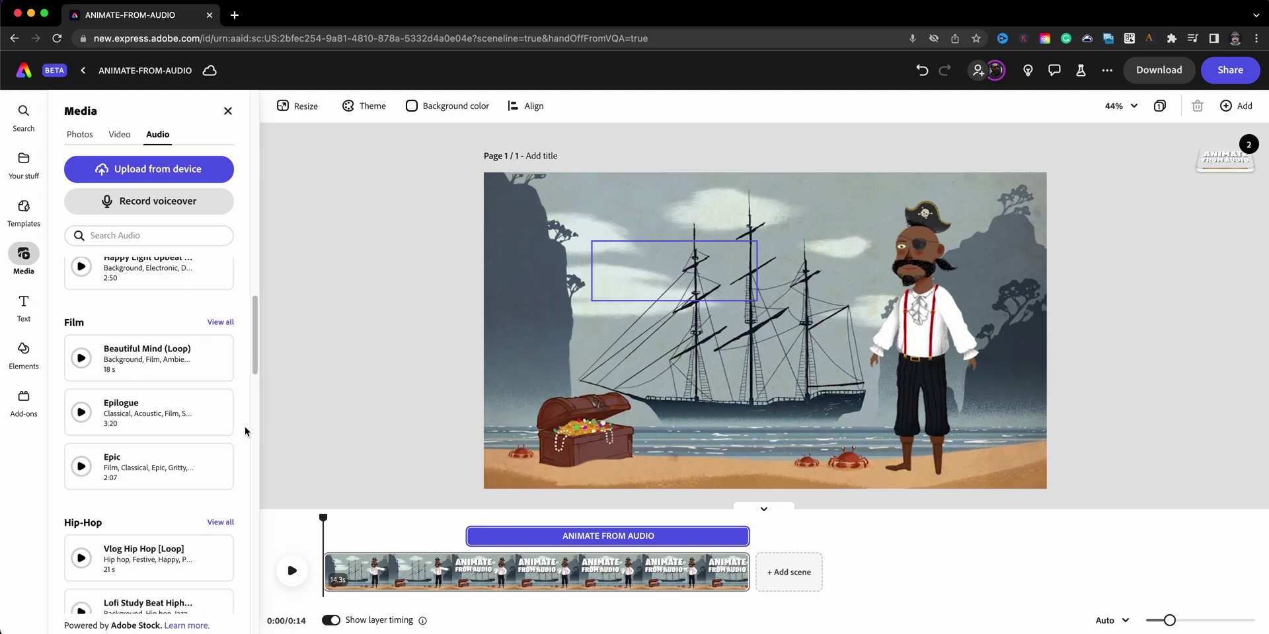
scroll(245, 431, down, 15)
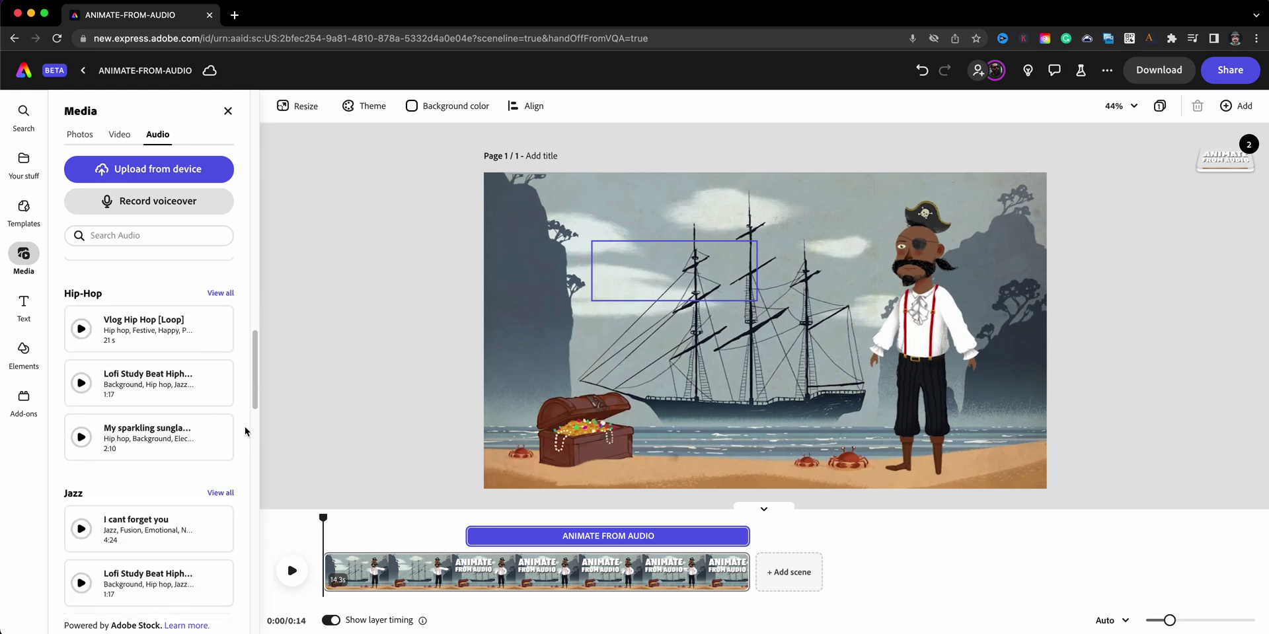
scroll(244, 432, down, 20)
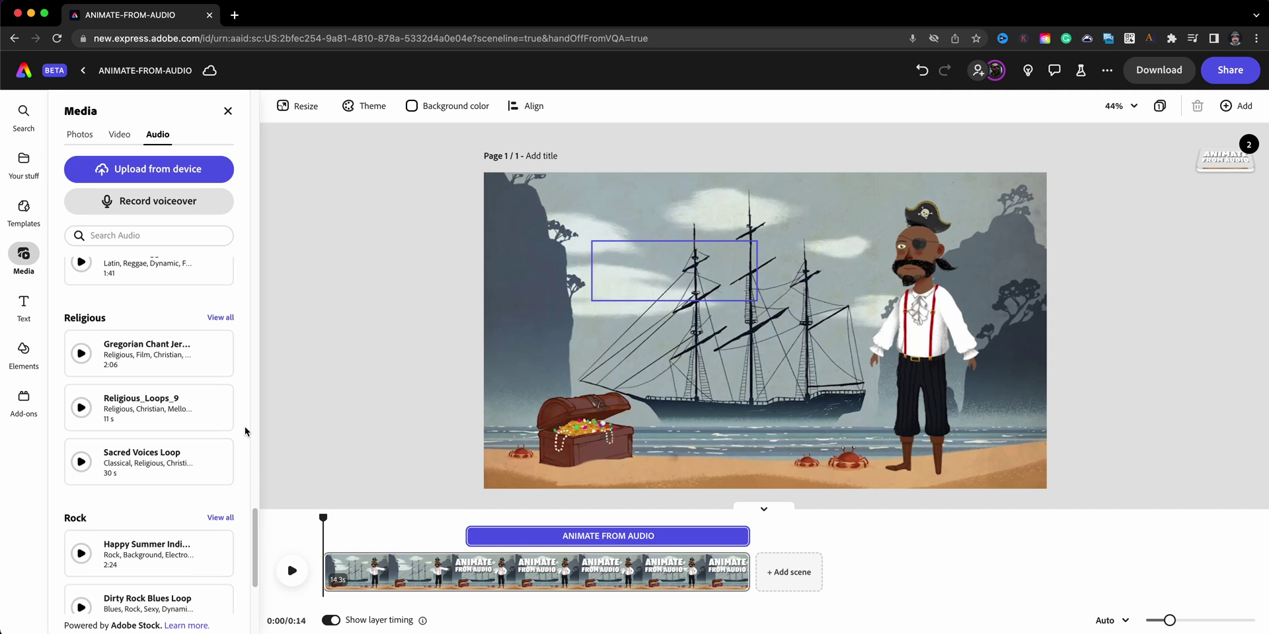
scroll(244, 431, up, 20)
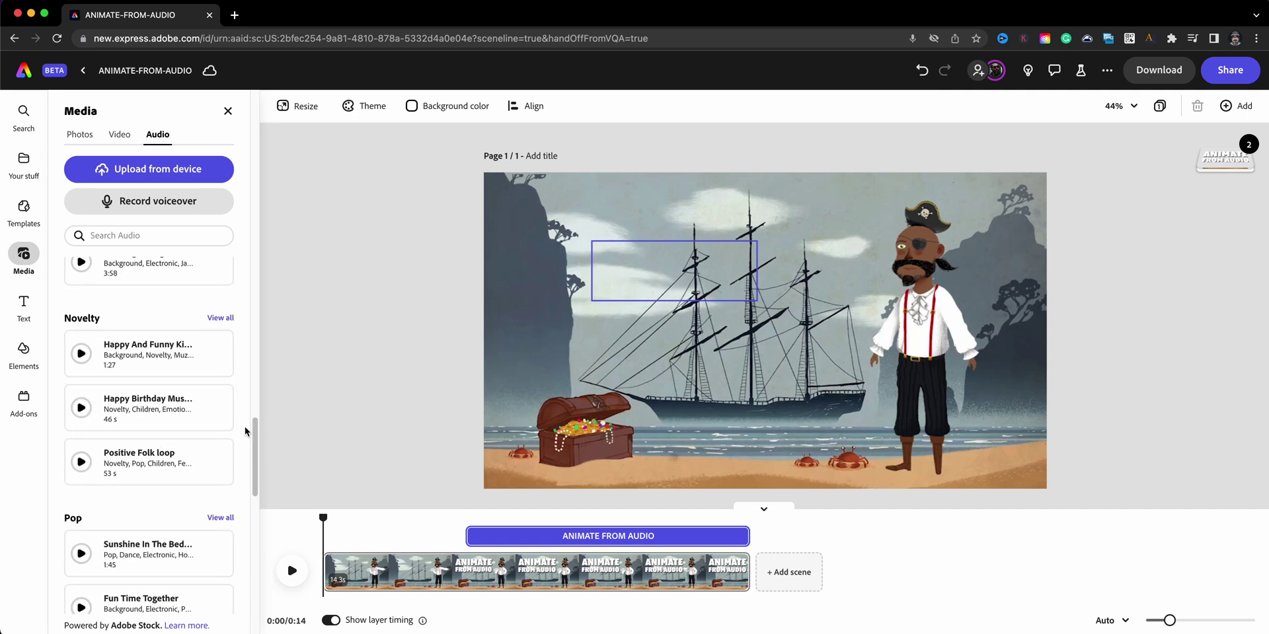
scroll(245, 429, up, 1)
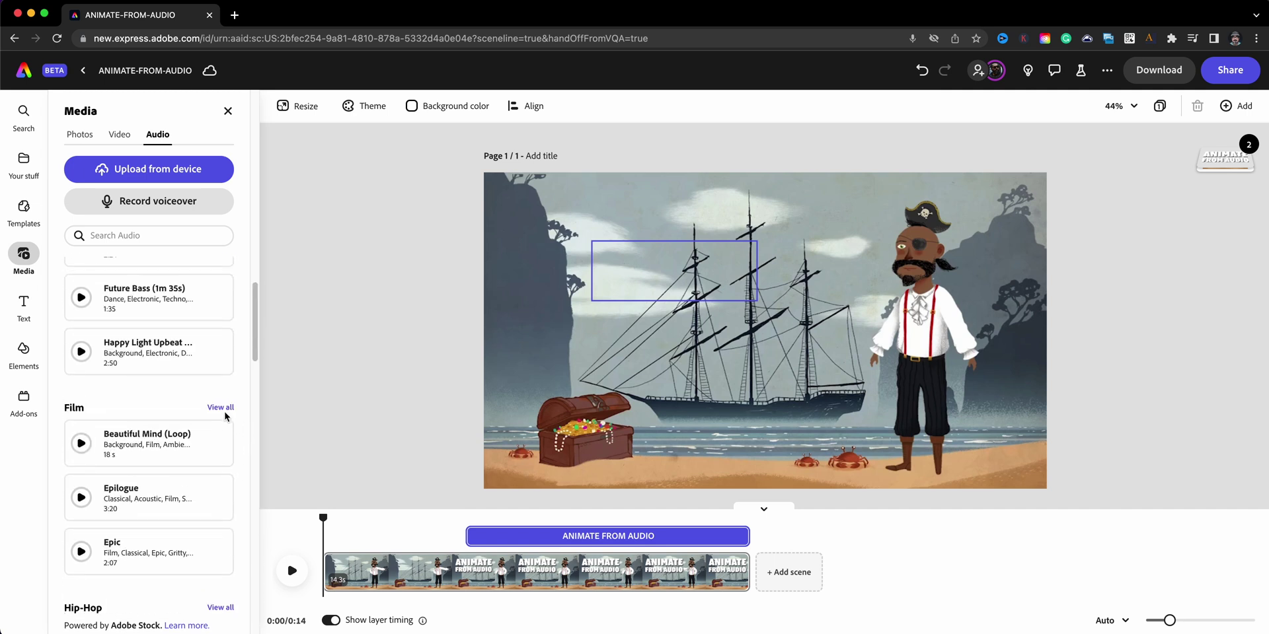
Step: Show all Film music tracks and scroll through the list
click(222, 407)
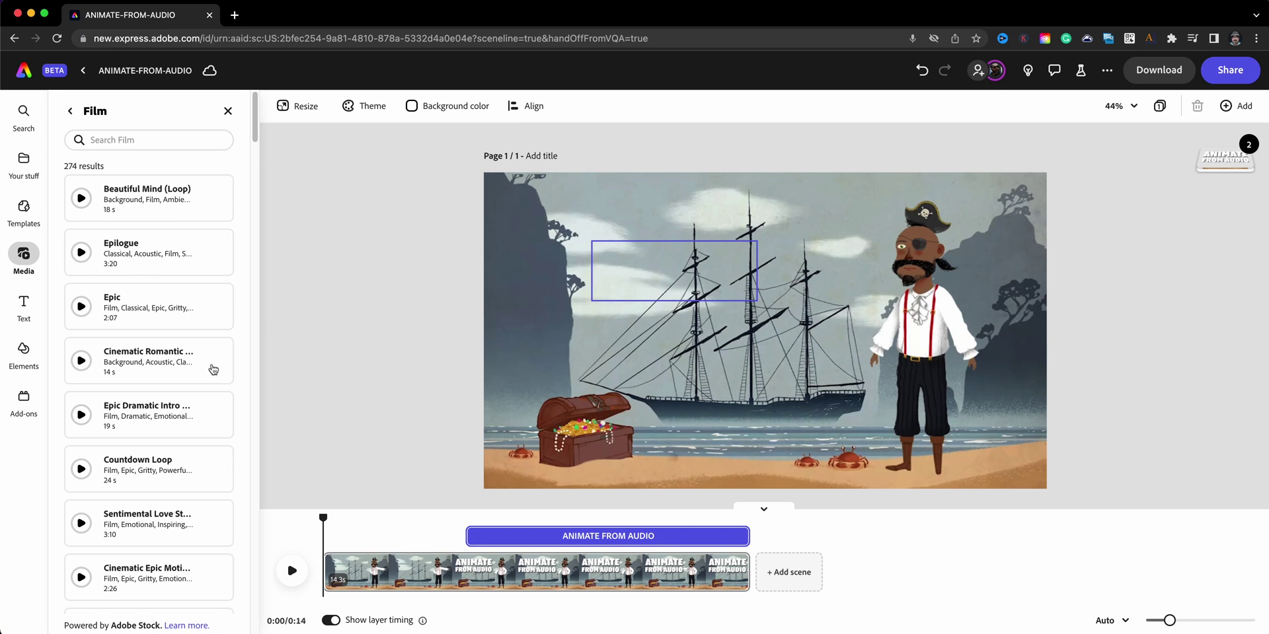
scroll(241, 415, down, 15)
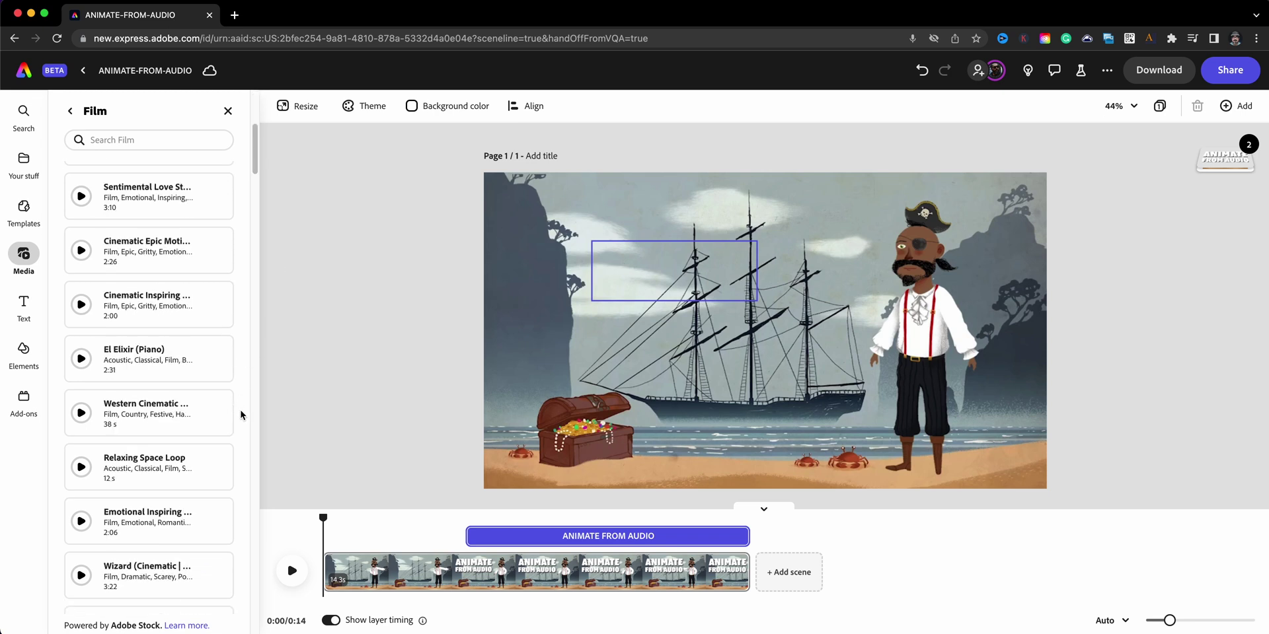
scroll(241, 415, down, 7)
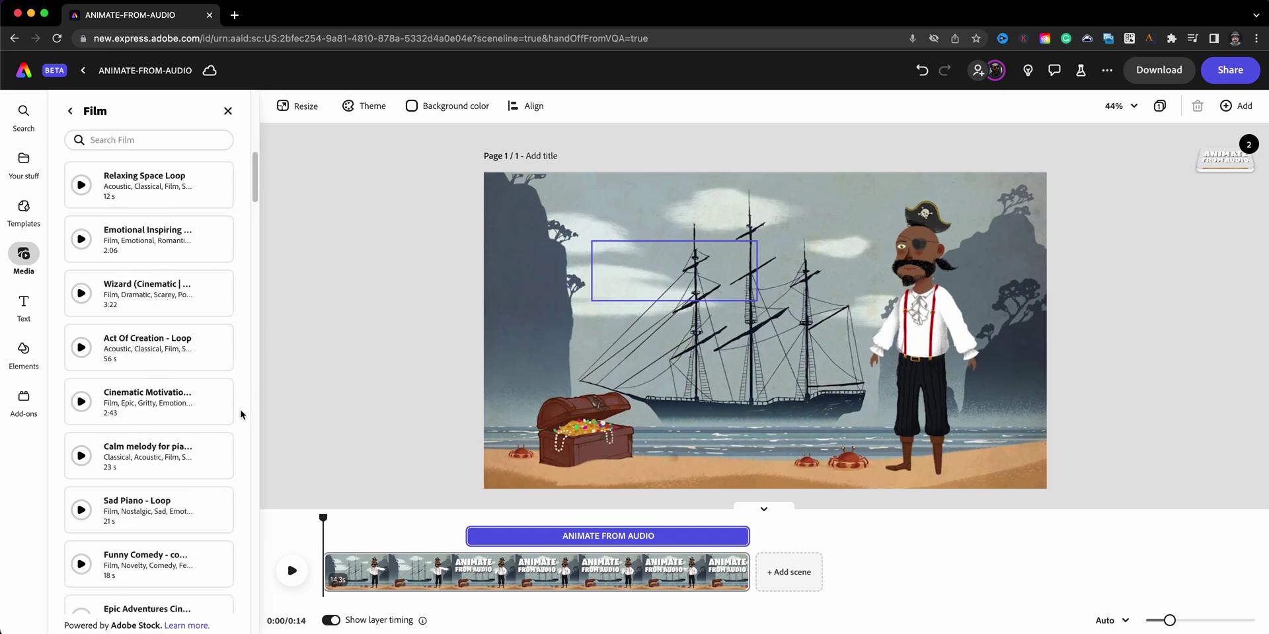
scroll(241, 416, down, 7)
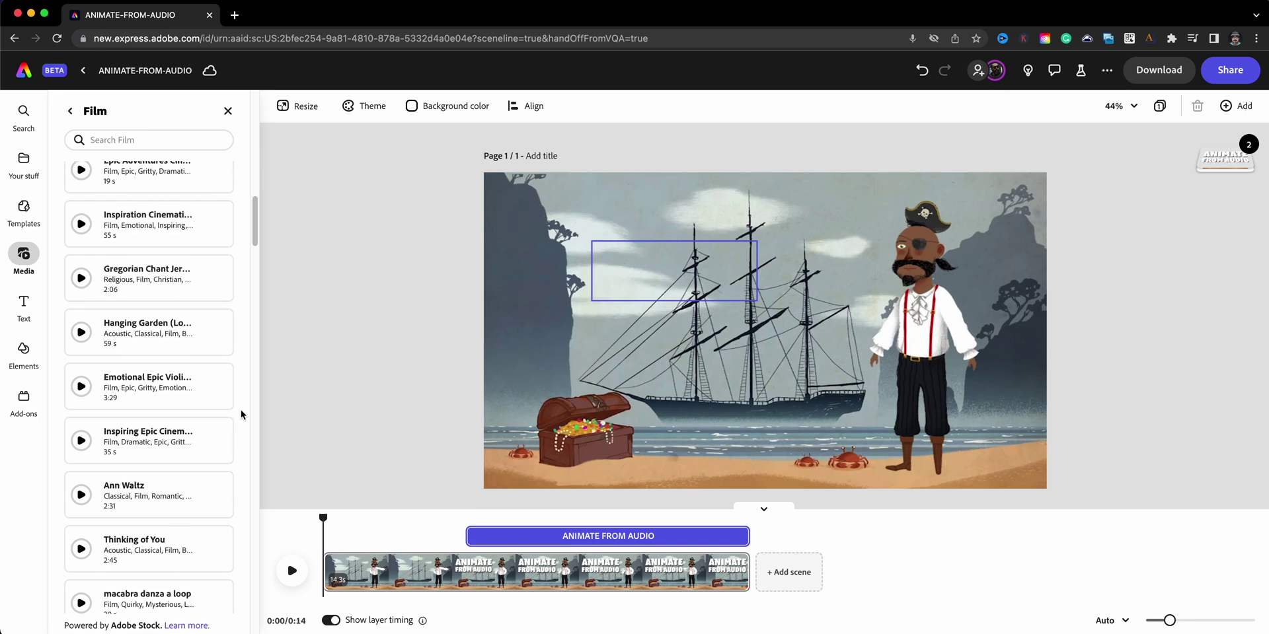
scroll(241, 420, up, 20)
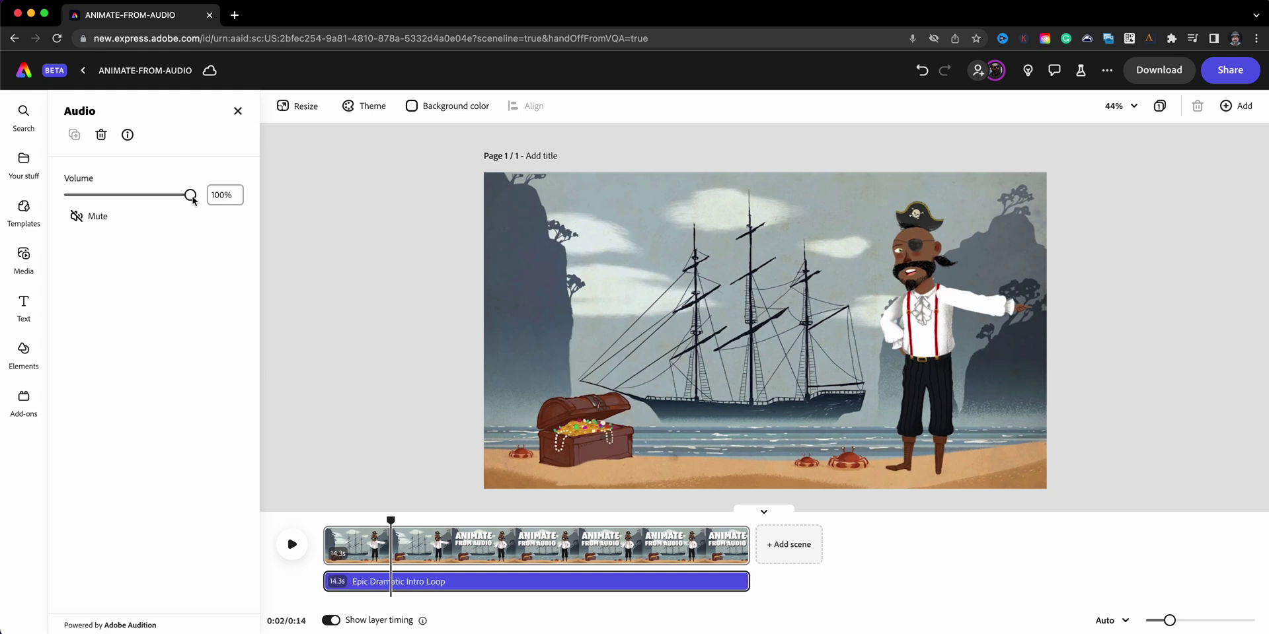
Step: Lower the Epic Dramatic Intro Loop volume to 28% and play the video from the start to hear it
drag(193, 199, 171, 198)
drag(176, 197, 85, 173)
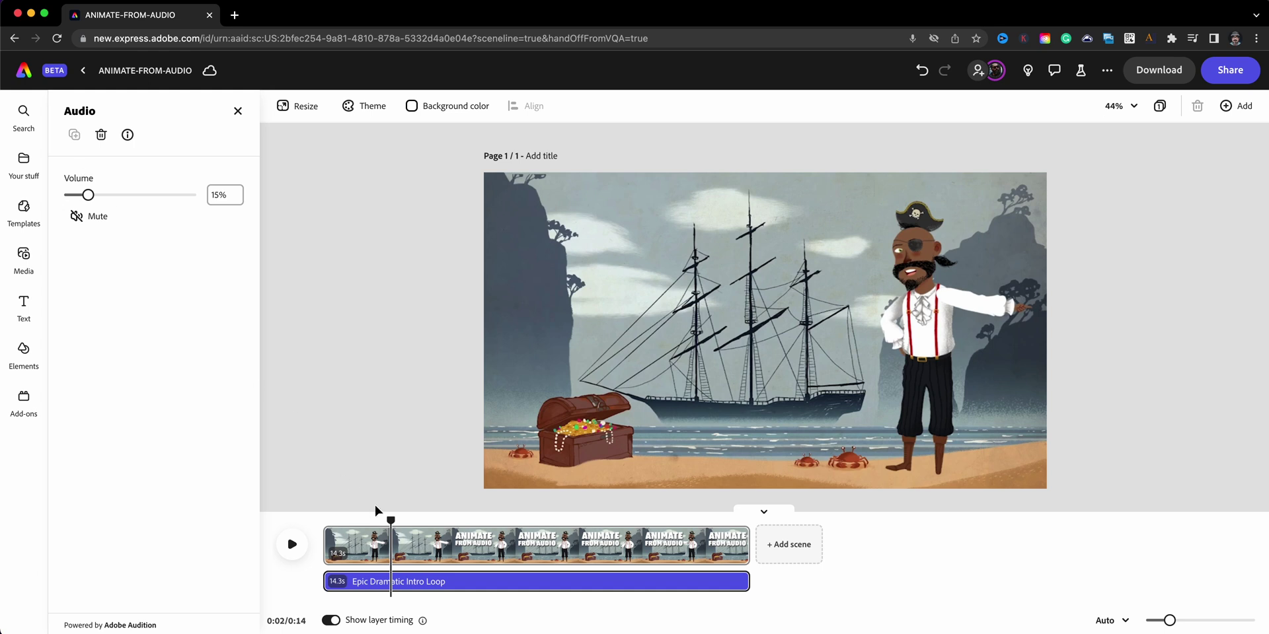
drag(391, 517, 325, 517)
click(292, 547)
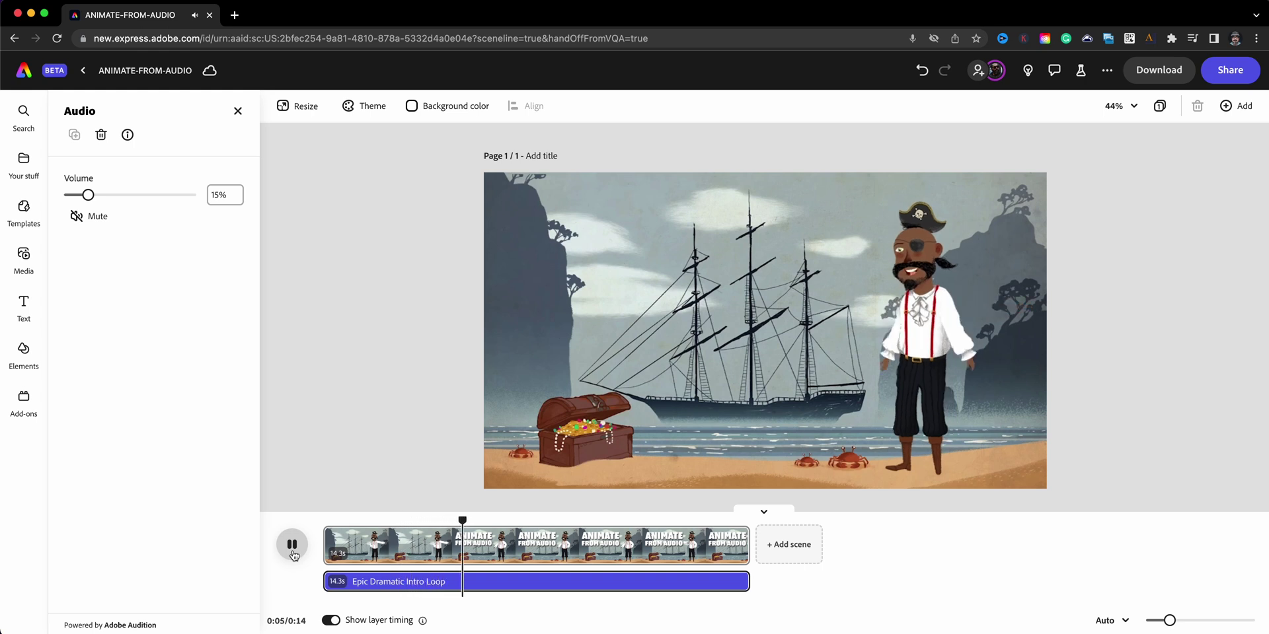
click(292, 549)
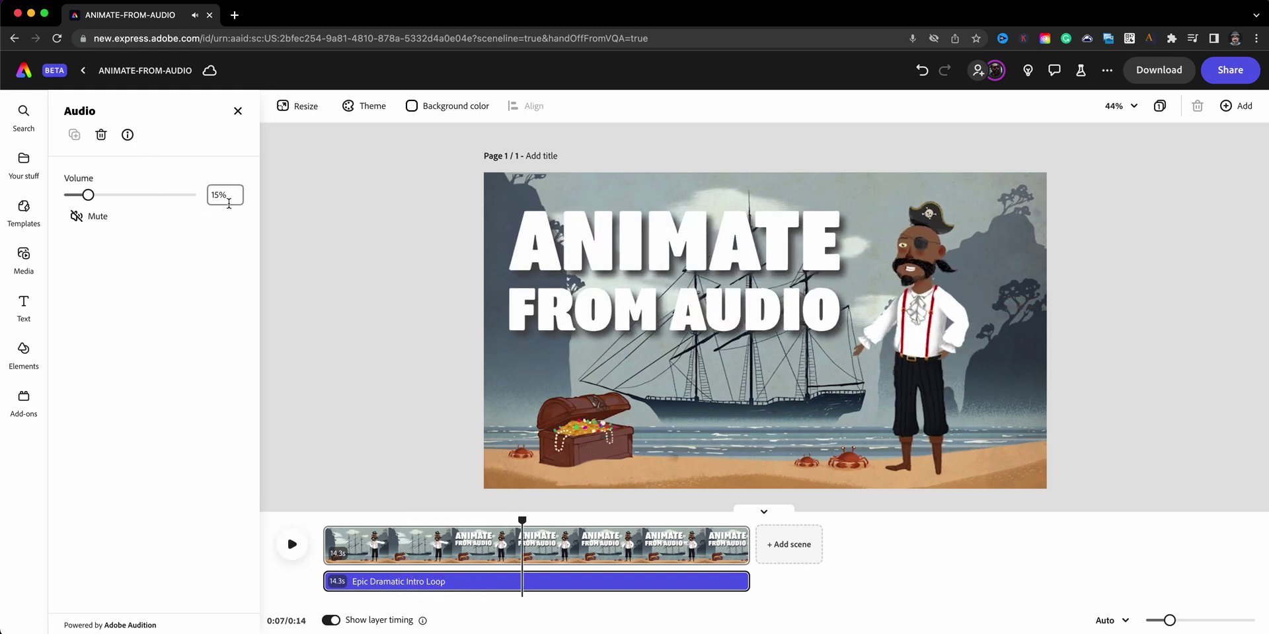
Step: Set the music volume to exactly 12%
click(217, 195)
key(Return)
click(212, 192)
key(Return)
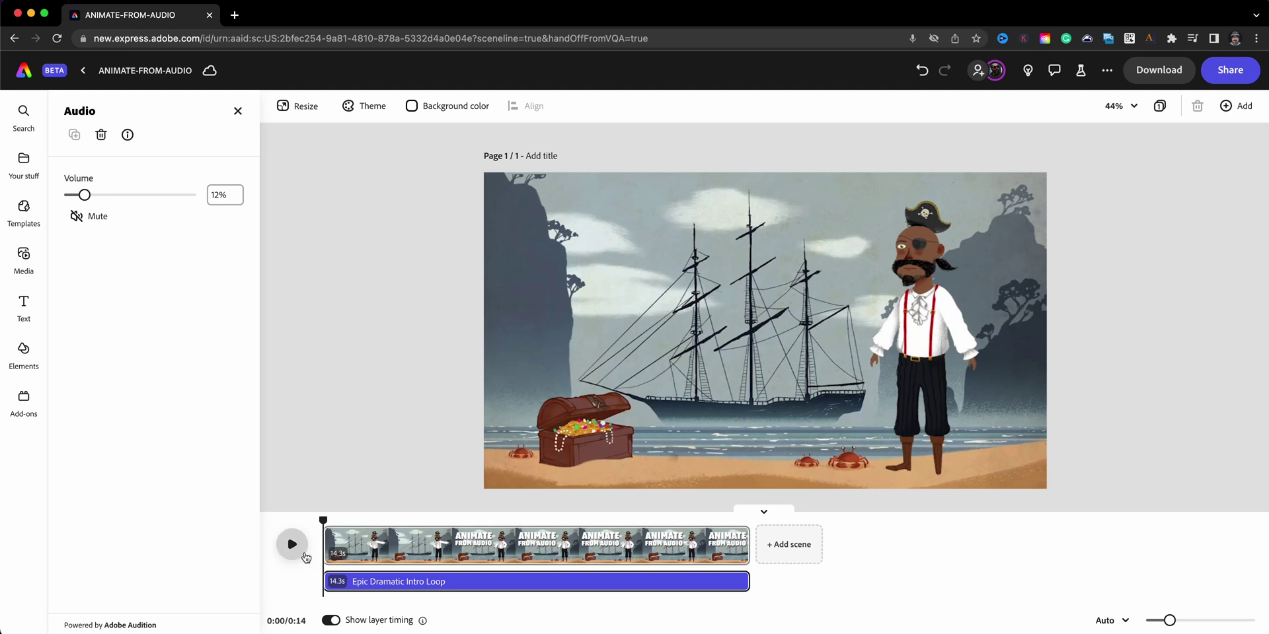
click(725, 563)
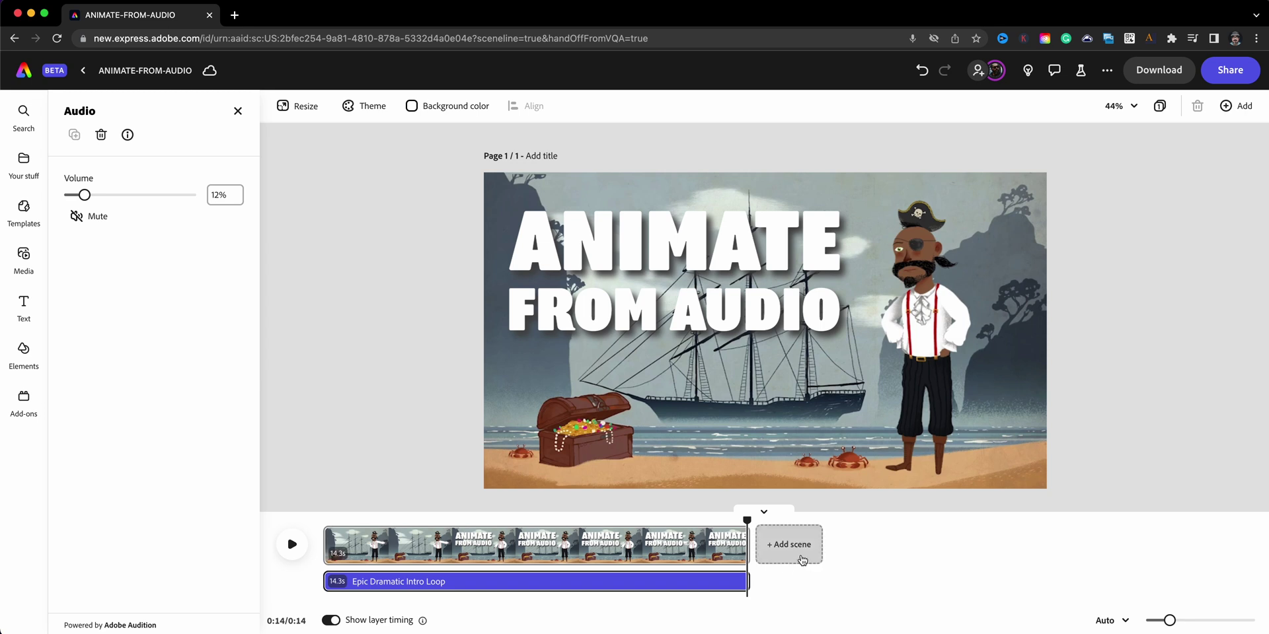
Step: Add a blank second scene, then delete it from its options menu, leaving only the pirate scene
click(802, 555)
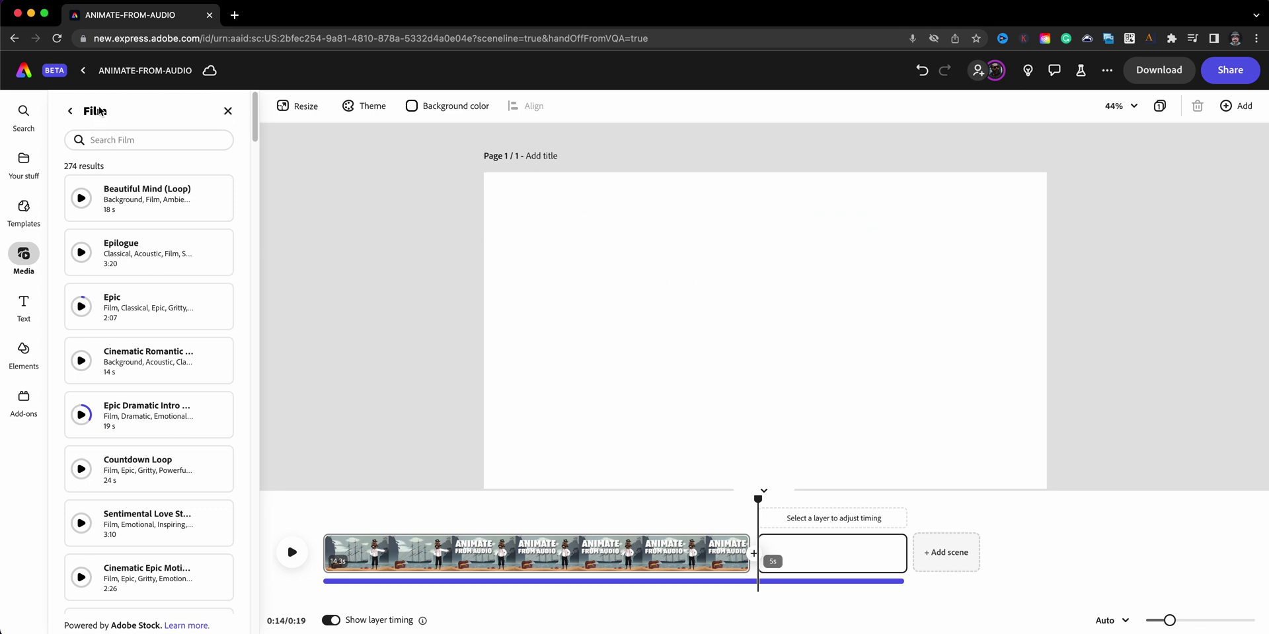
click(70, 111)
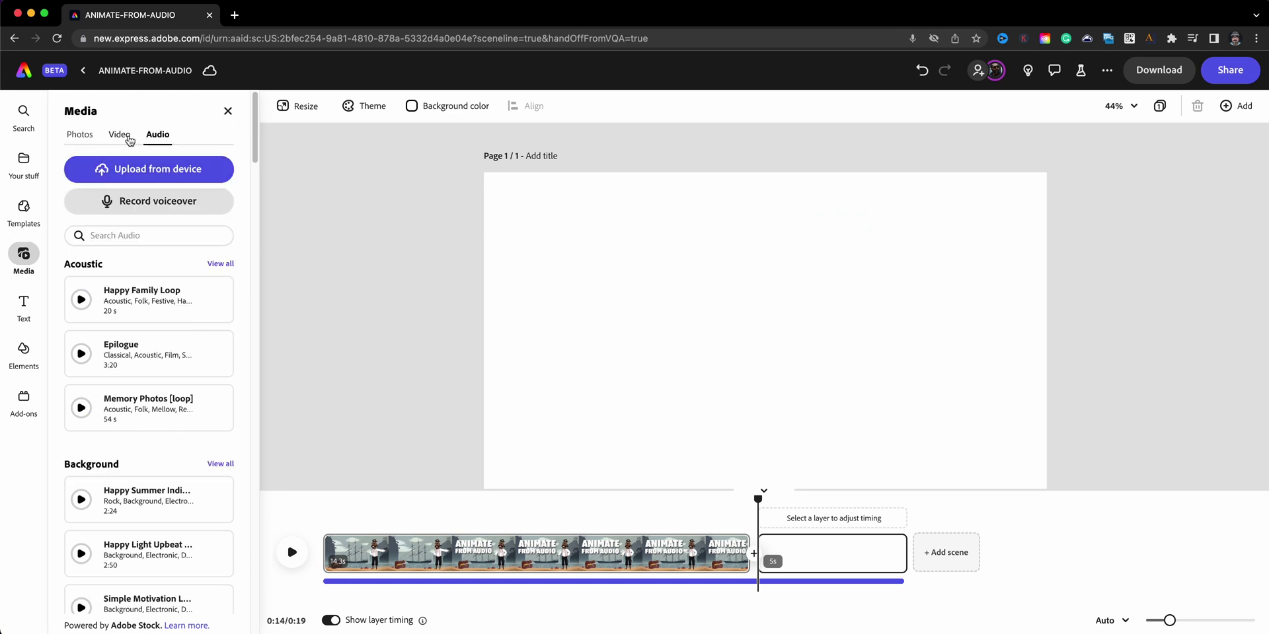
click(128, 139)
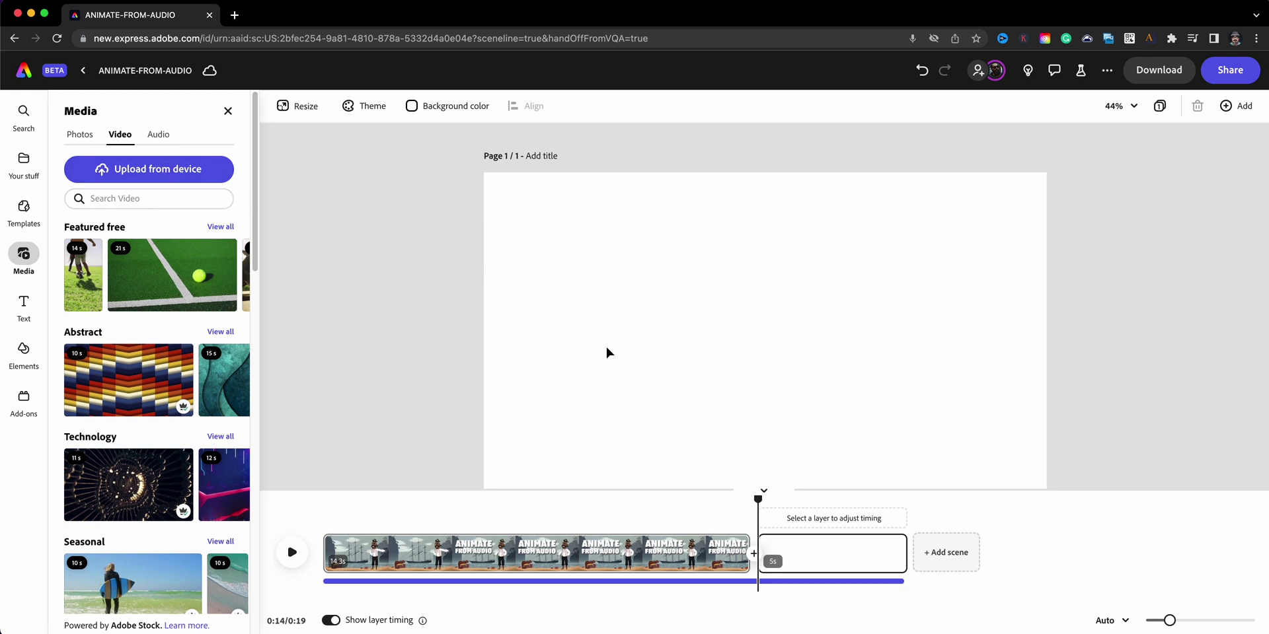
mouse_move(781, 562)
click(887, 547)
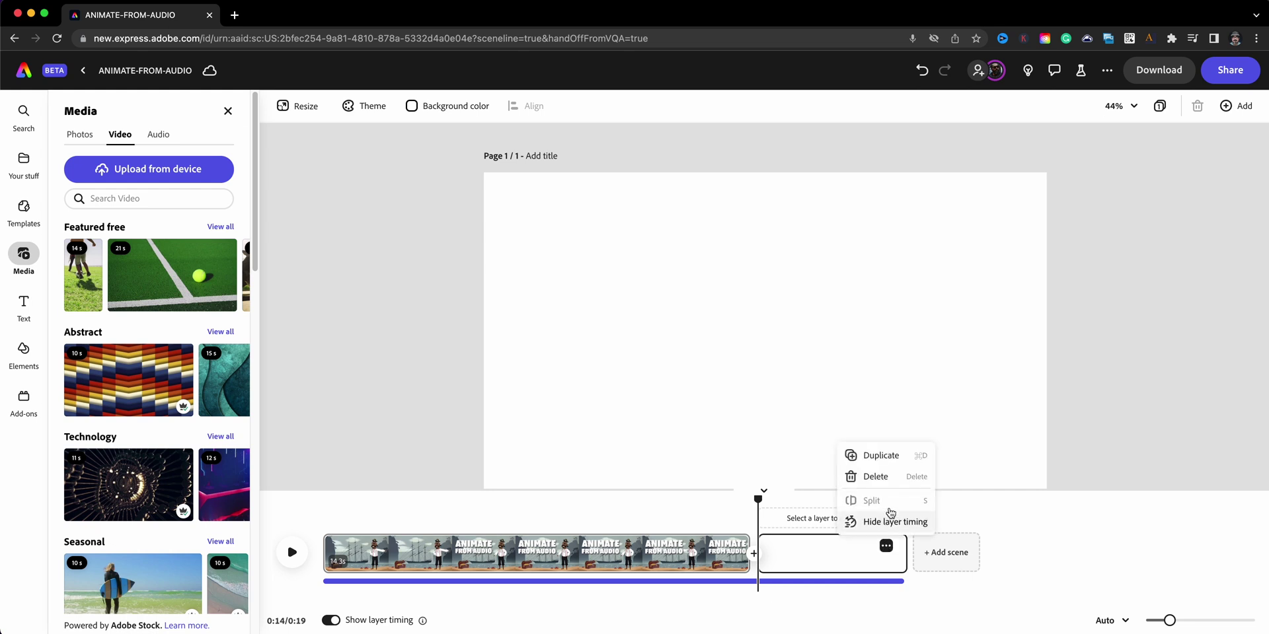
click(875, 477)
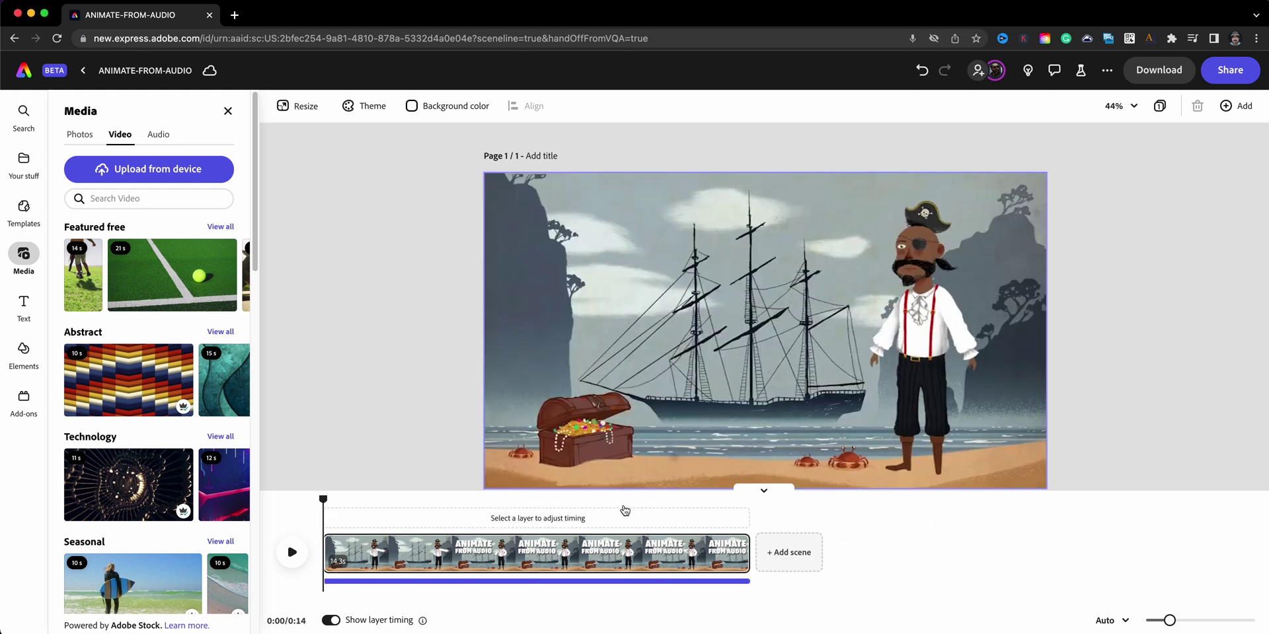
Step: Download the video as an MP4 at 1080 resolution
click(1153, 80)
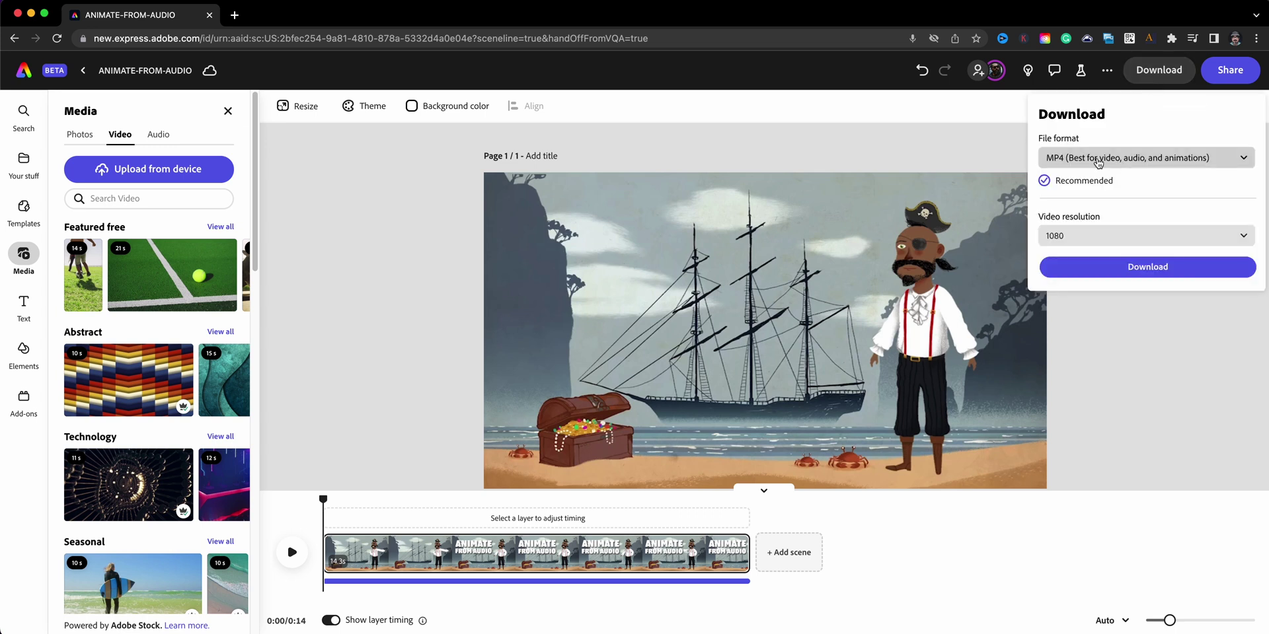
click(1132, 239)
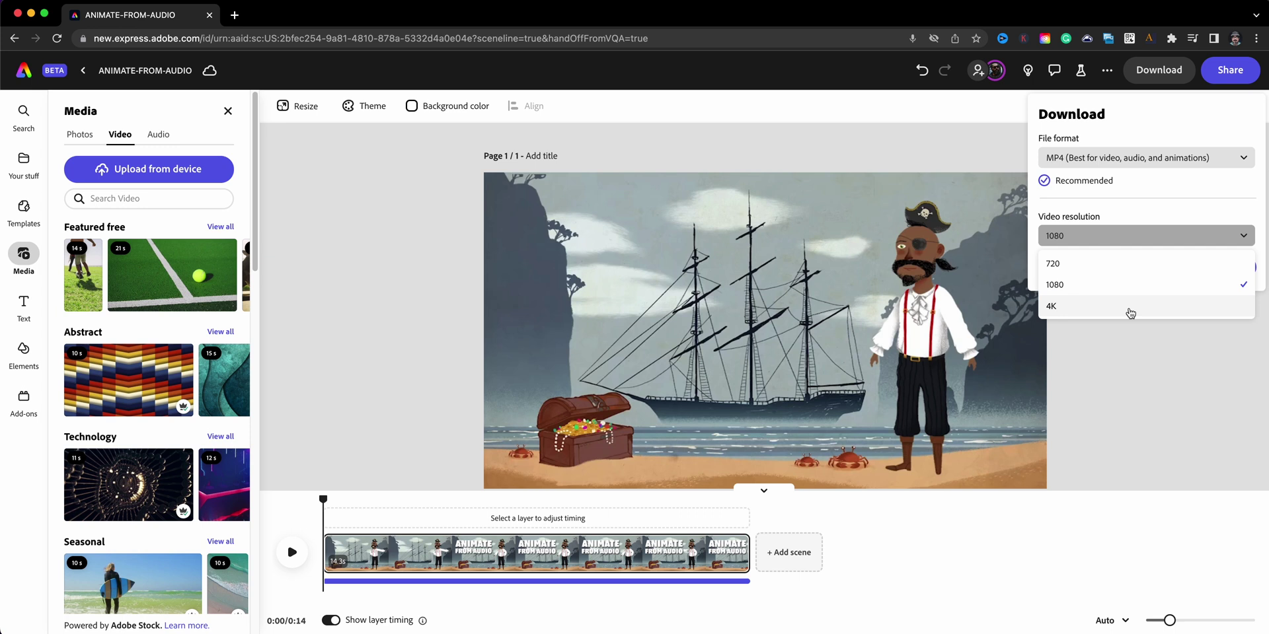
click(1140, 371)
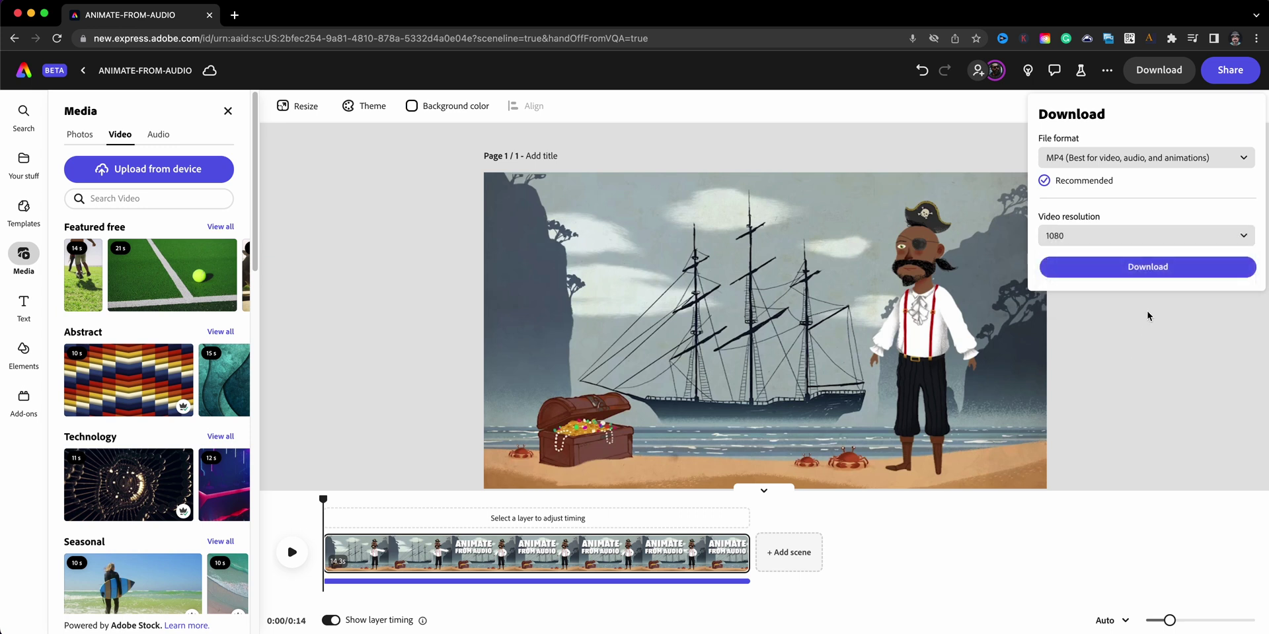
click(1153, 271)
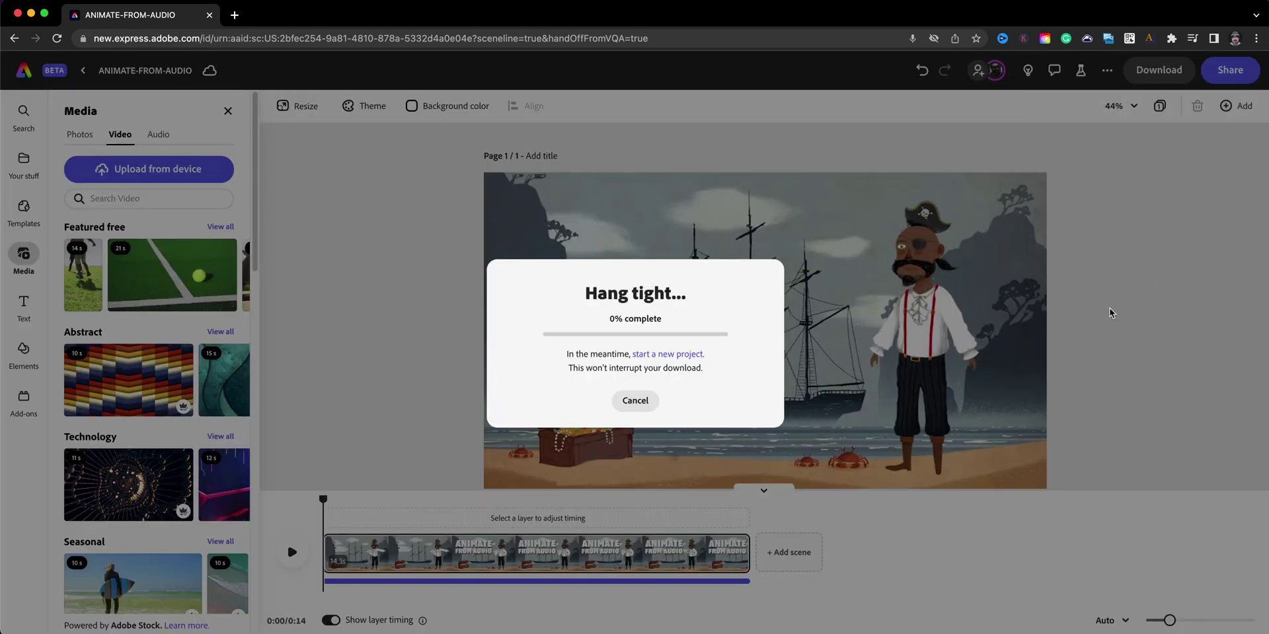